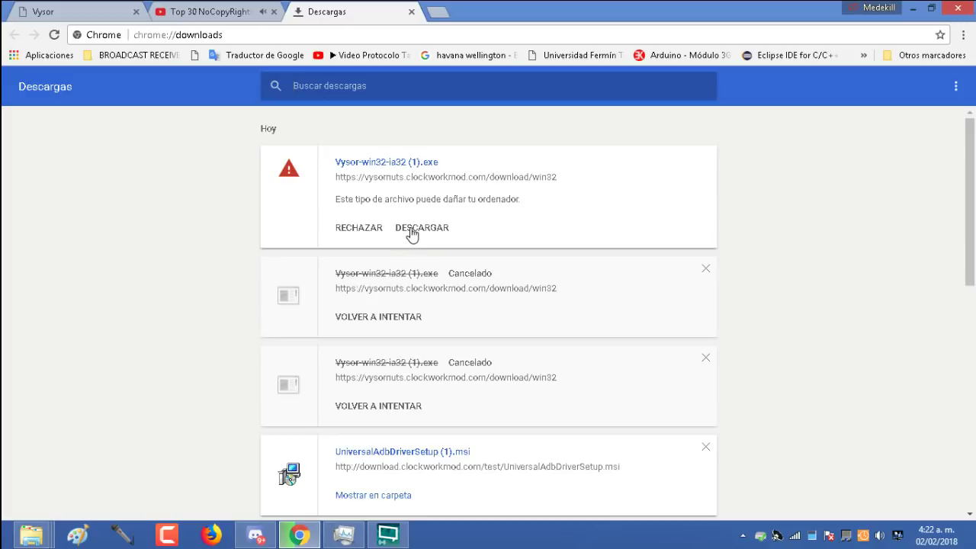
Step: Reject the pending Vysor-win32-ia32 (1).exe download and close the downloads page
left_click(373, 228)
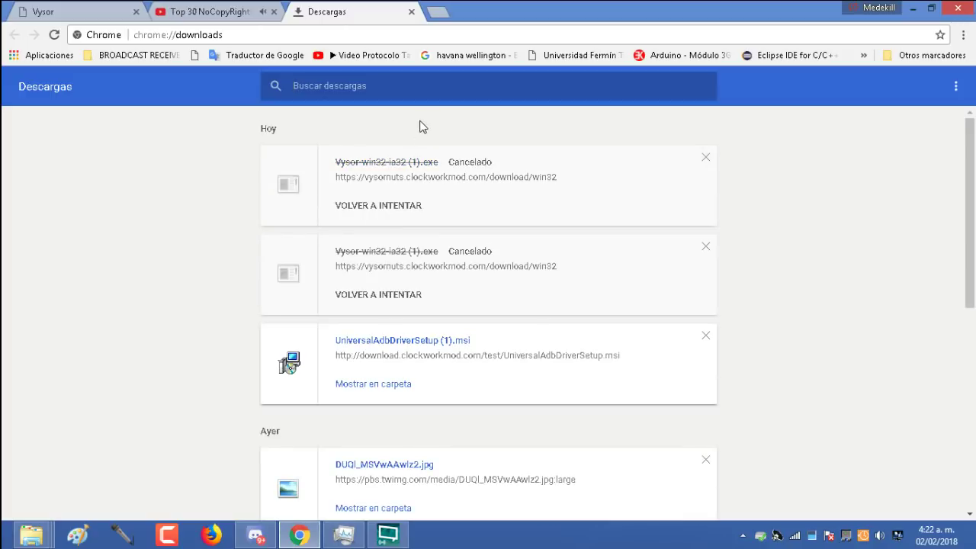
left_click(411, 12)
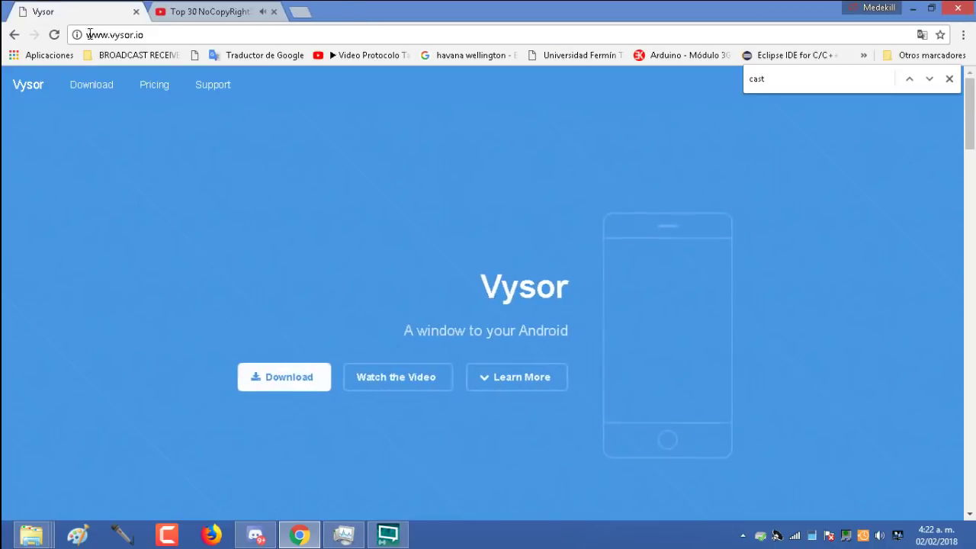
Step: Open LINK.txt from the VYSOR PRO BY ENGEL folder and copy its MediaFire download link
left_click(40, 536)
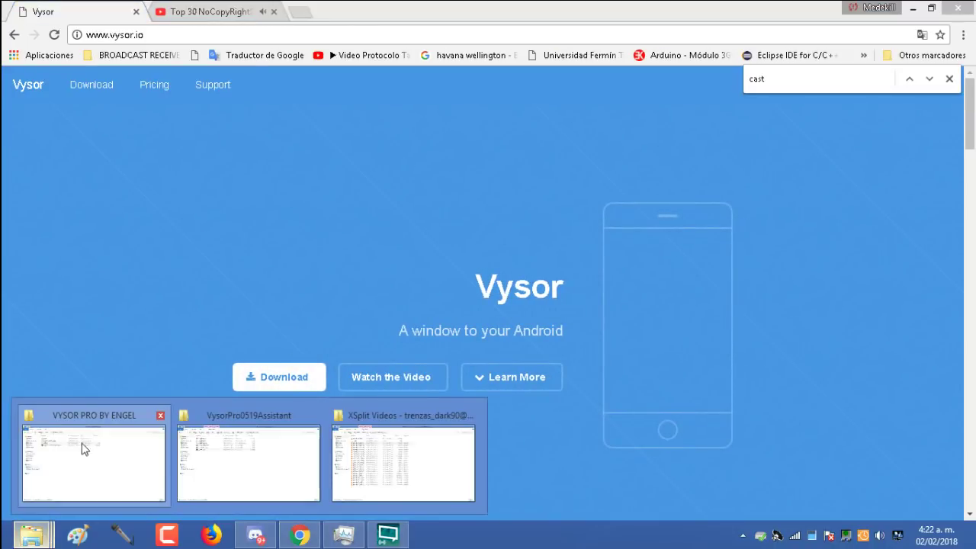
left_click(148, 460)
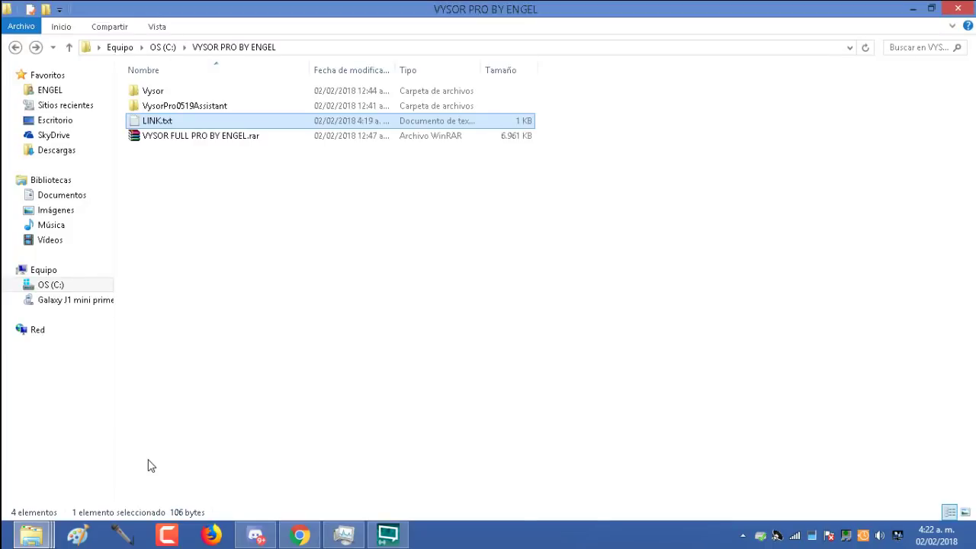
double_click(156, 122)
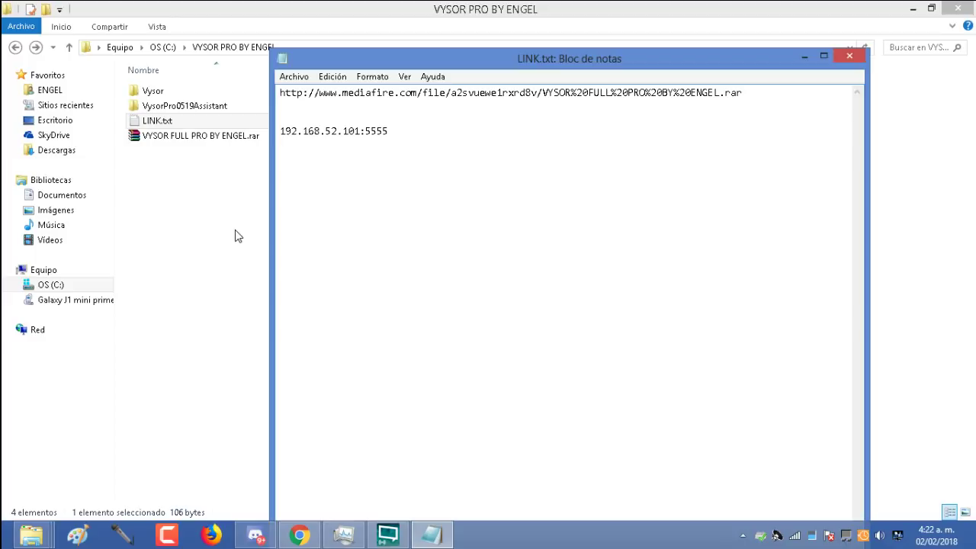
double_click(474, 95)
left_click(475, 95)
left_click_drag(280, 107, 272, 93)
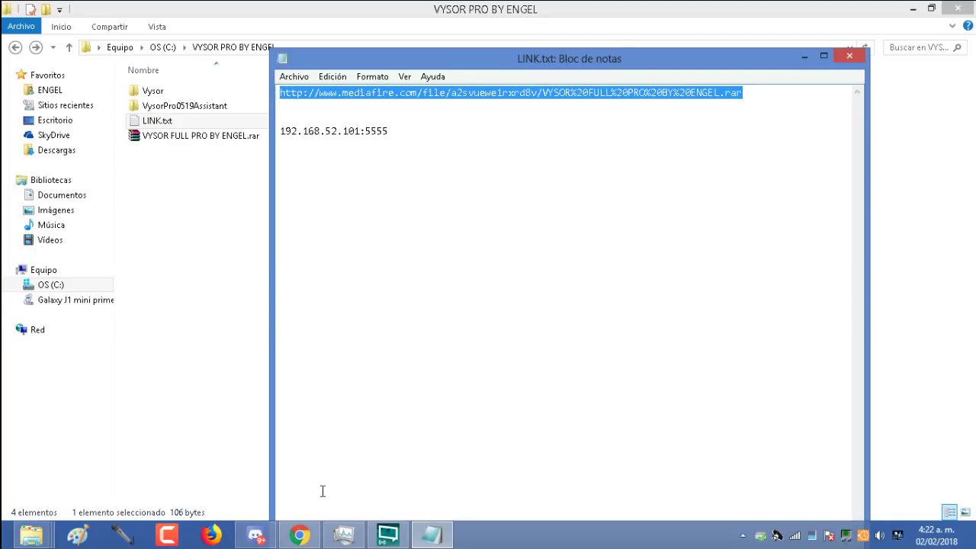
key("ctrl+c")
Step: Open the copied MediaFire link in a new tab in Chrome
left_click(299, 535)
left_click(318, 15)
key("ctrl+v")
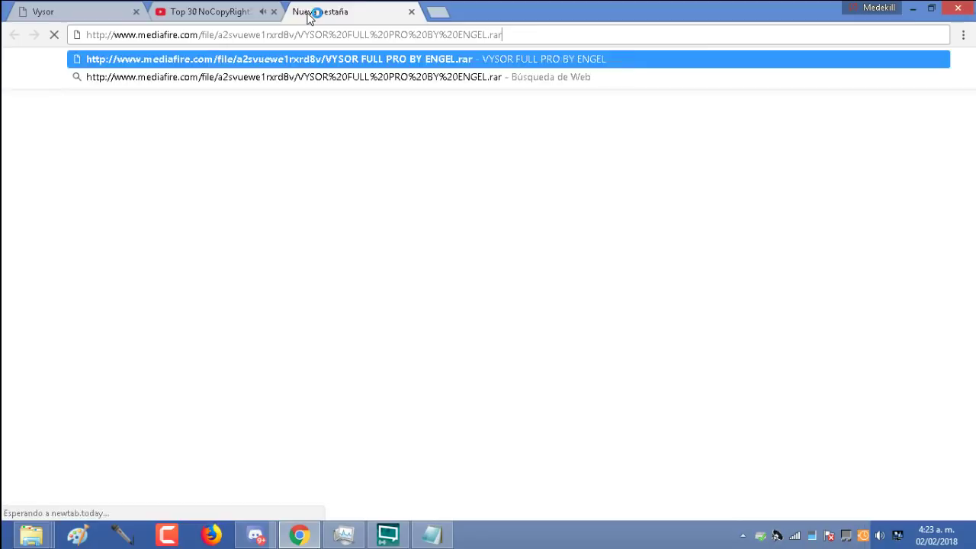
key("Return")
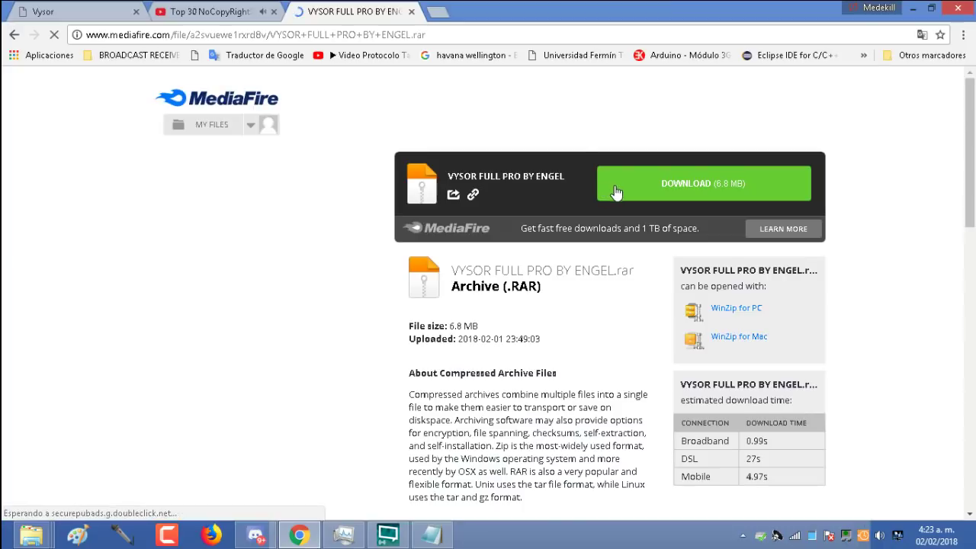
Step: Start downloading the VYSOR FULL PRO BY ENGEL archive and cancel the download
left_click(615, 195)
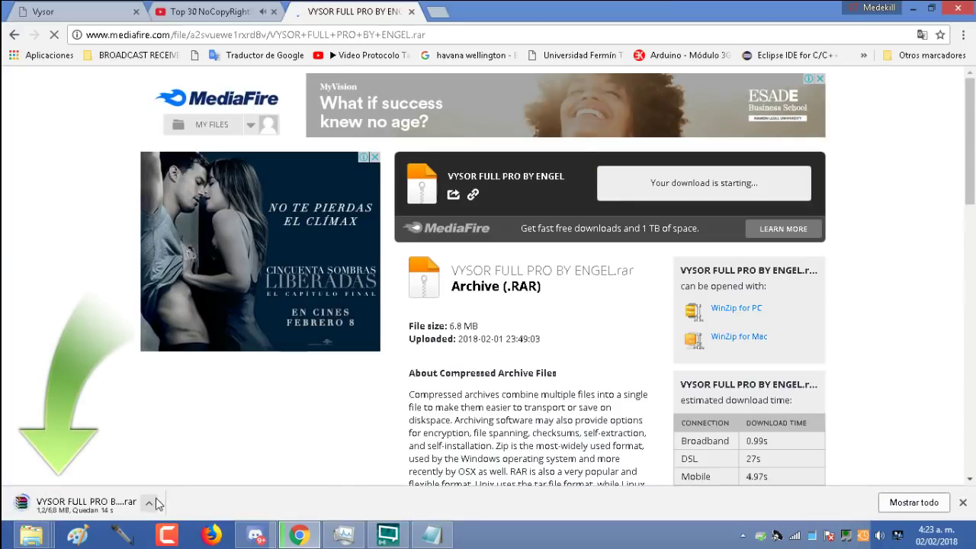
left_click(151, 503)
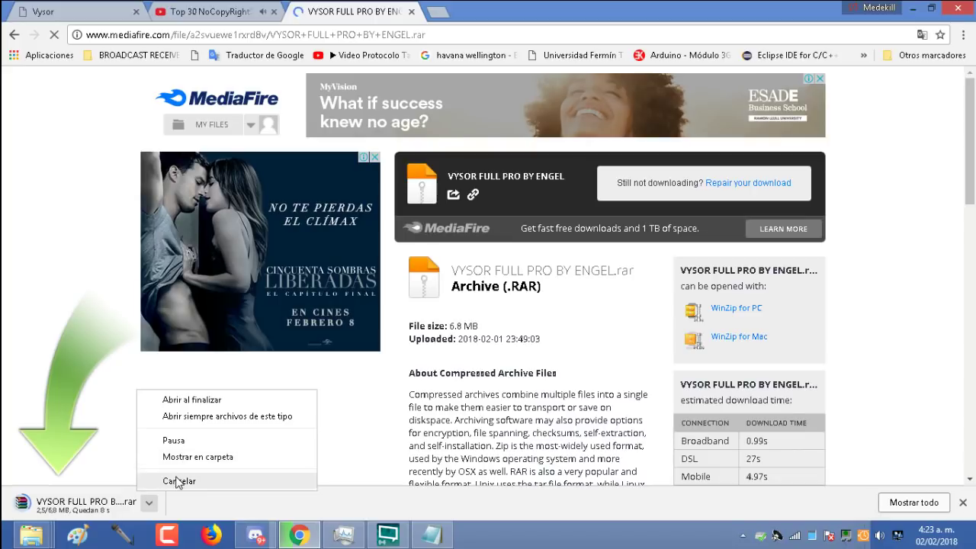
left_click(178, 482)
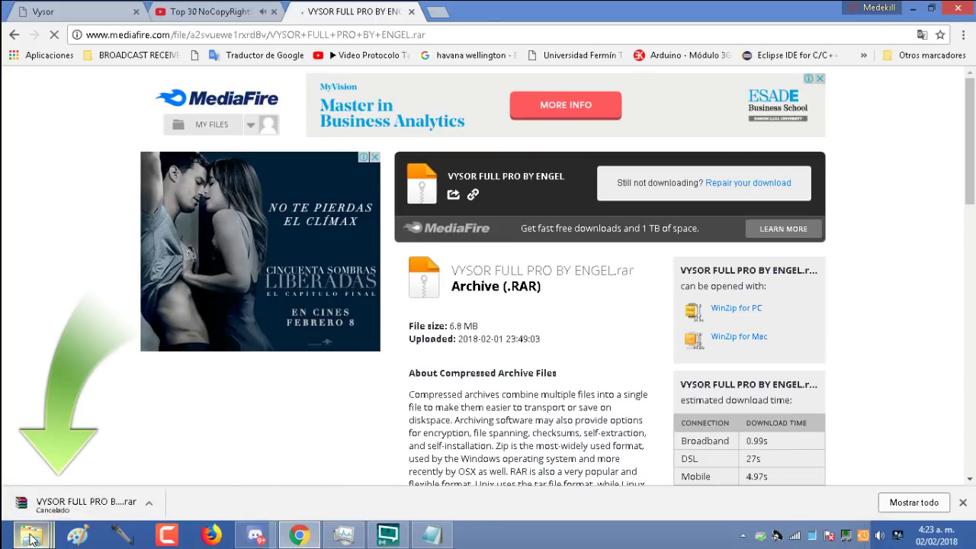
Step: Extract VYSOR FULL PRO BY ENGEL.rar from the VYSOR PRO BY ENGEL folder, replacing all existing files
mouse_move(31, 535)
left_click(161, 467)
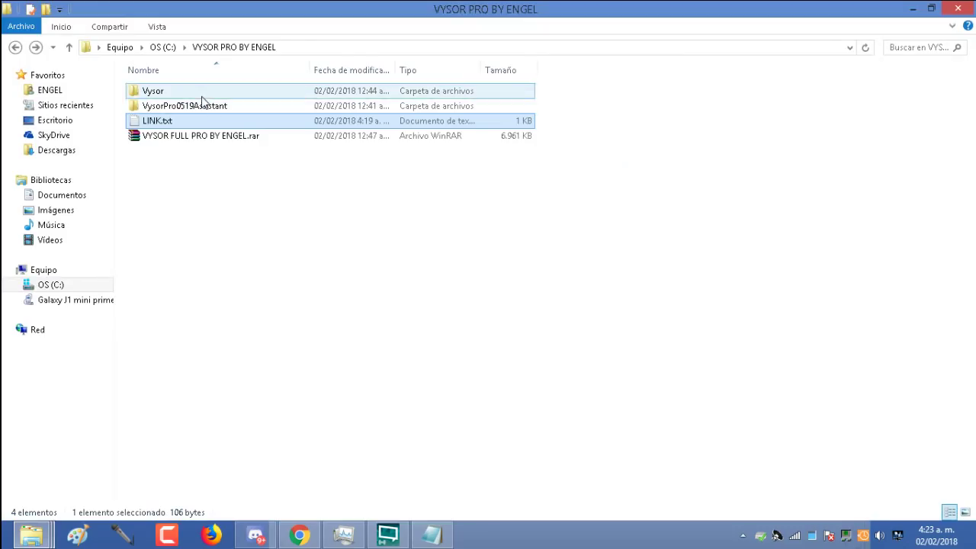
right_click(203, 137)
left_click(231, 178)
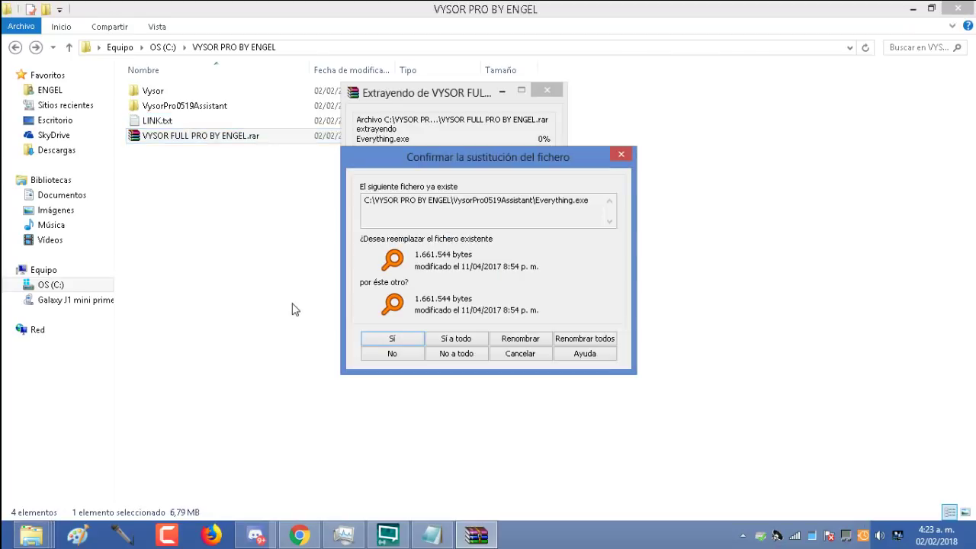
left_click(459, 341)
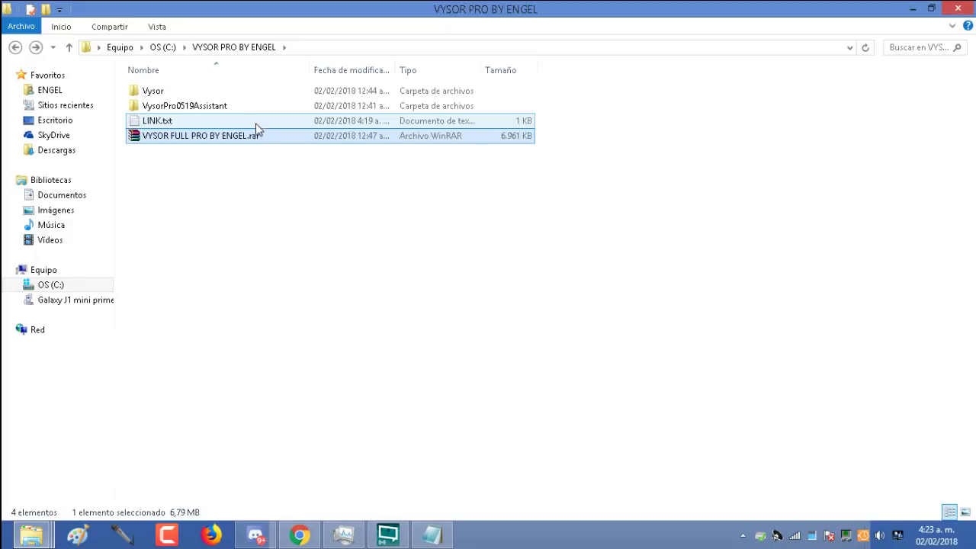
Step: Open LINK.txt, select the device address 192.168.52.101:5555, and return to the VYSOR PRO BY ENGEL folder
double_click(203, 122)
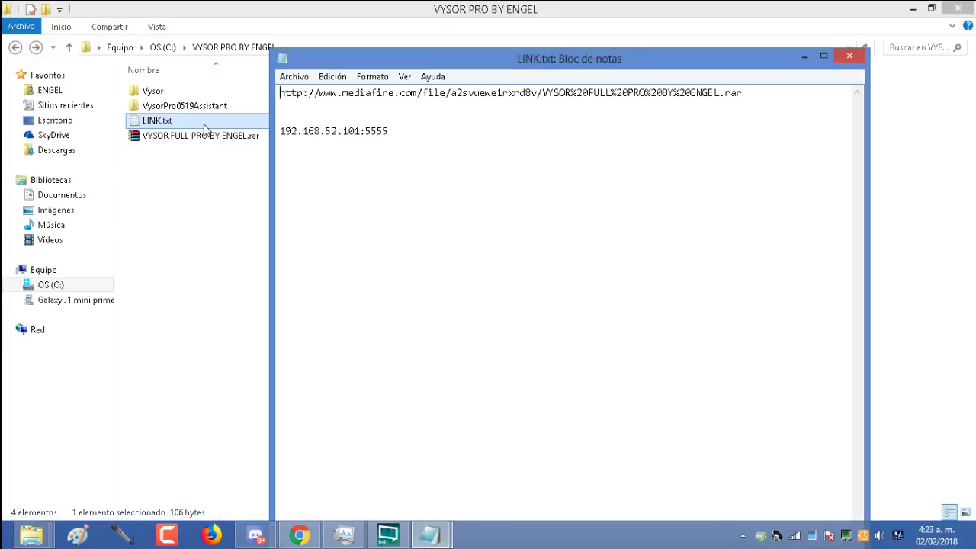
left_click_drag(400, 138, 277, 139)
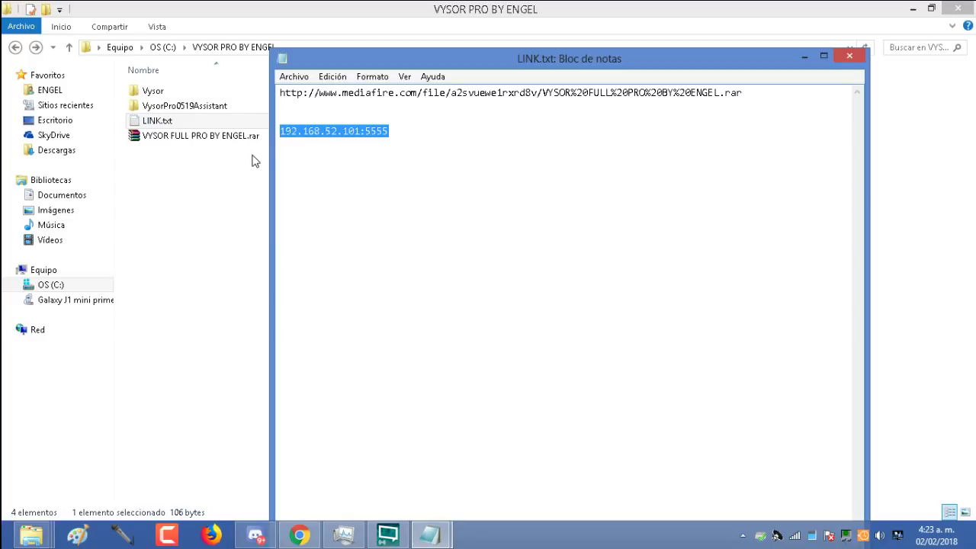
left_click(256, 161)
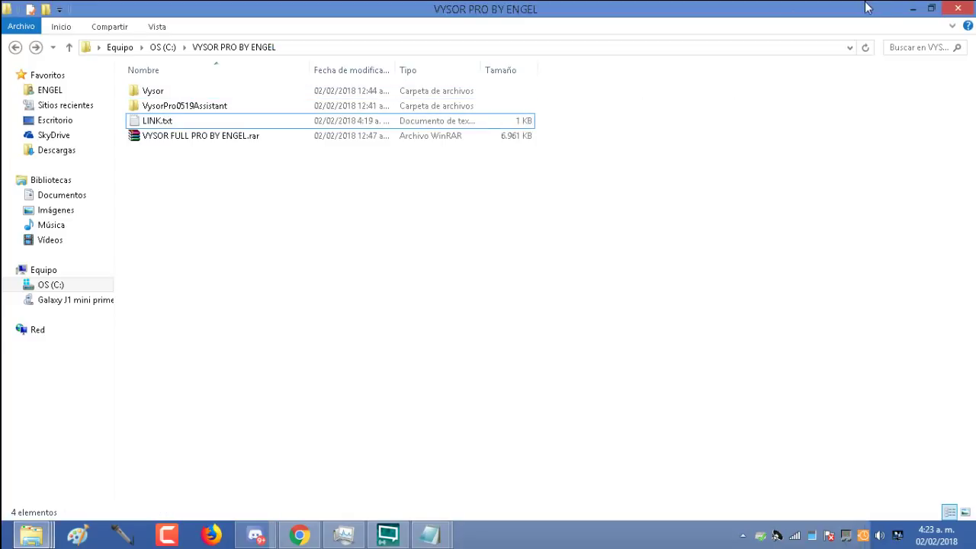
Step: Search the installed applications for "vysor" and launch Vysor
left_click(950, 123)
type("vysor")
left_click(158, 123)
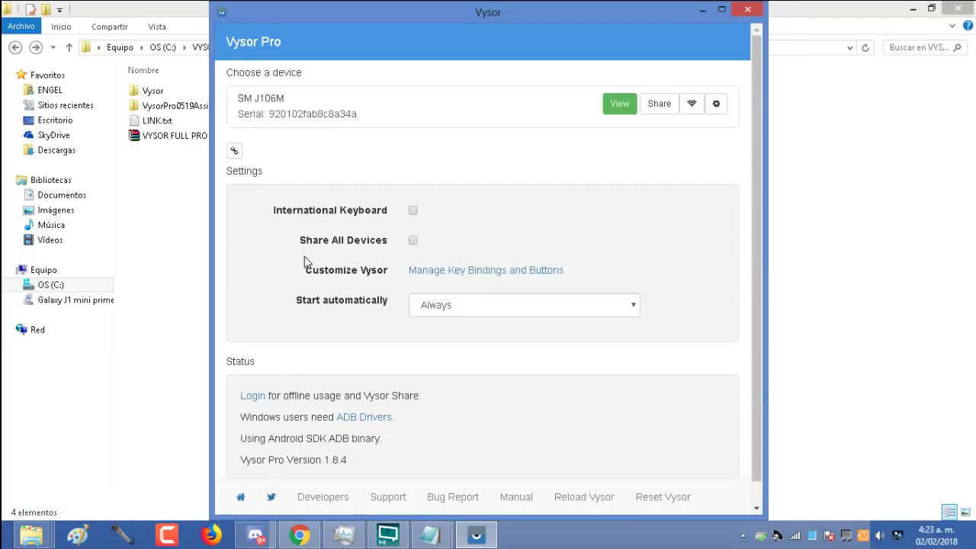
Step: Connect Vysor to the network Android device at 192.168.52.101:5555, and close the Vysor window
left_click(237, 154)
left_click(497, 112)
key("ctrl+a")
key("ctrl+v")
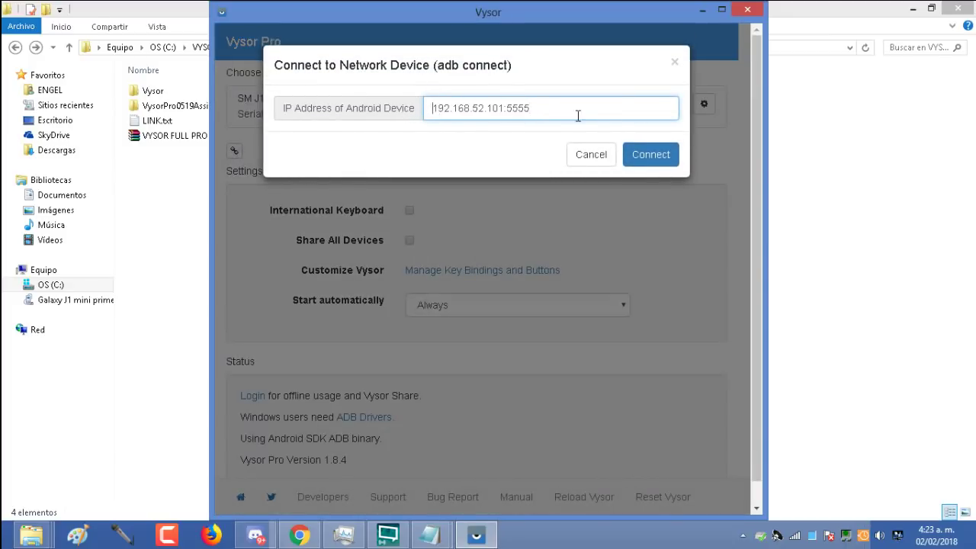
left_click(648, 155)
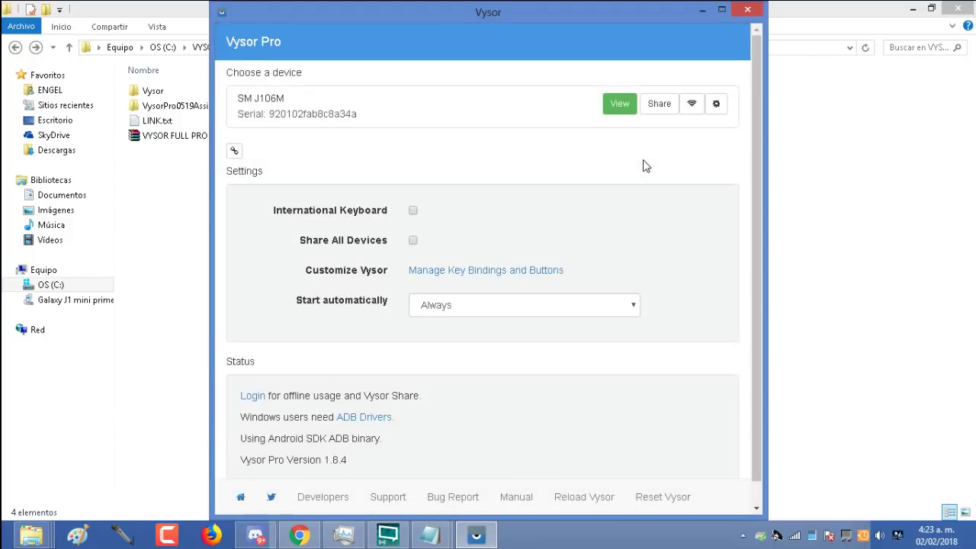
left_click(748, 9)
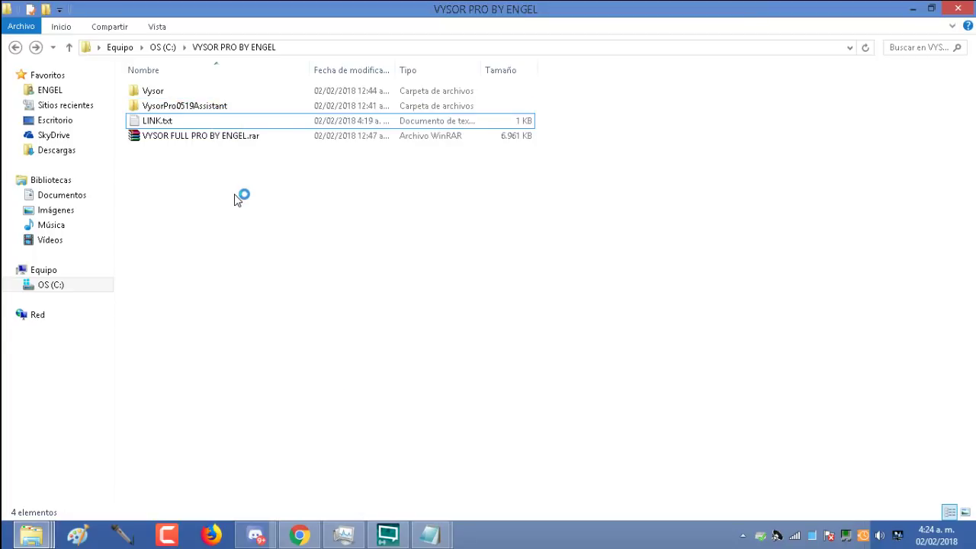
Step: Reopen Vysor by searching the installed applications for "vysor"
mouse_move(973, 47)
left_click(938, 136)
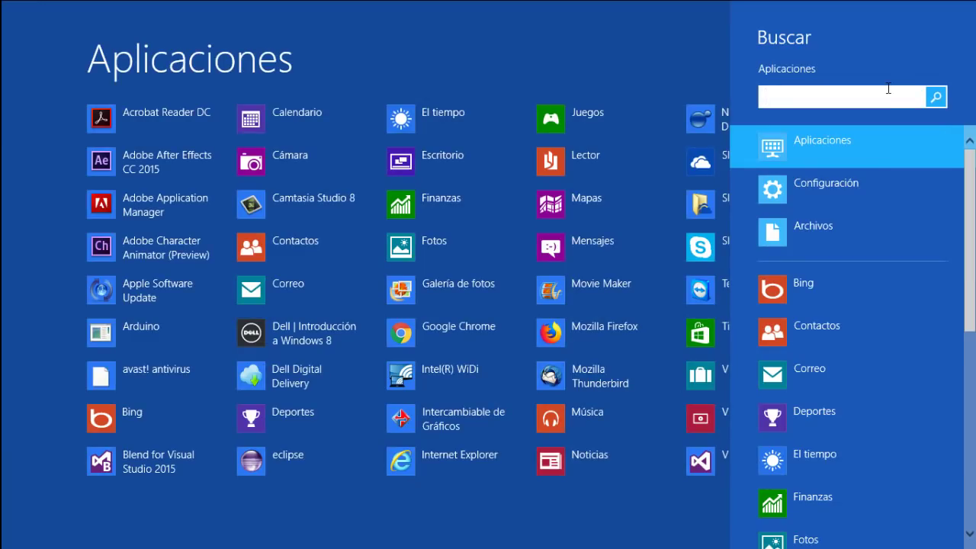
type("vysor")
left_click(170, 112)
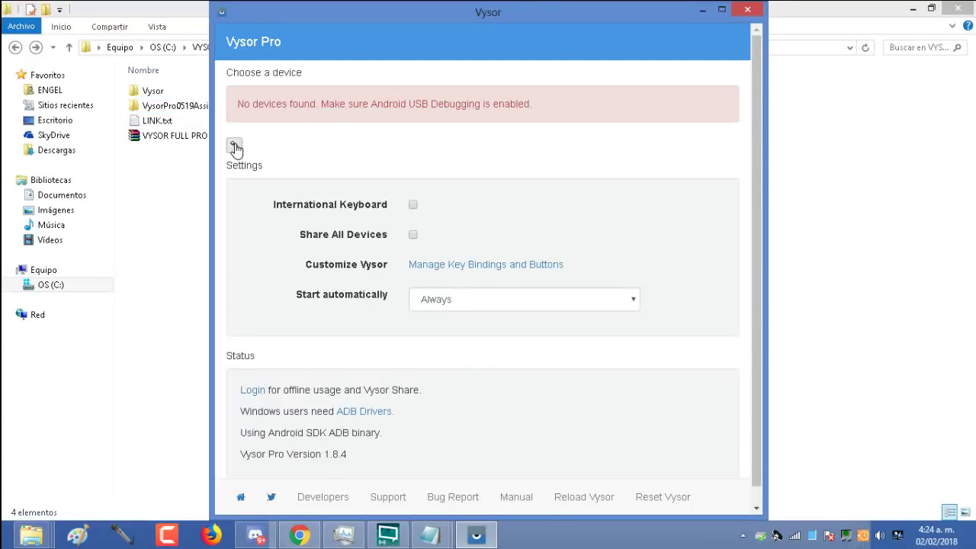
Step: Retry the network device connection with the address 192.168.52.101:5555, and close Vysor again
left_click(234, 145)
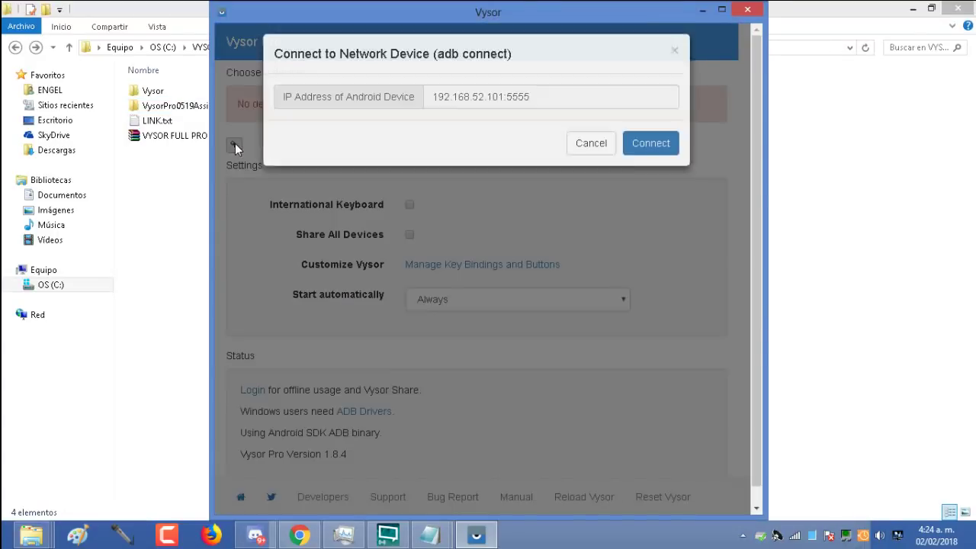
left_click_drag(537, 112, 375, 109)
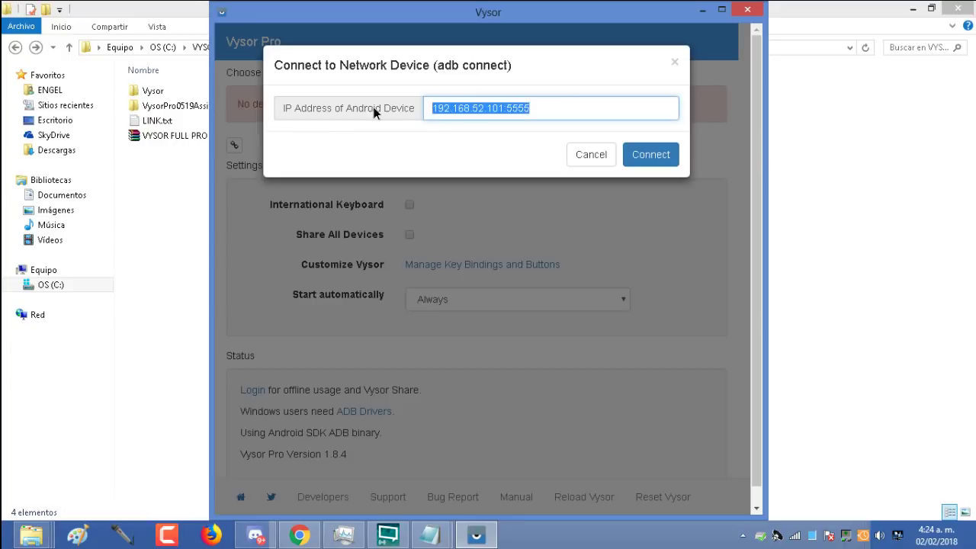
left_click(320, 124)
left_click(645, 155)
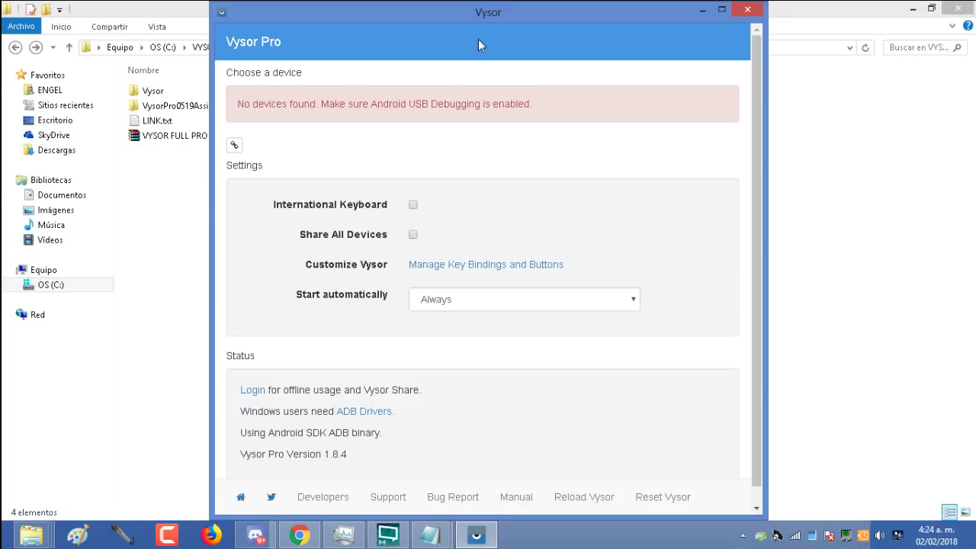
left_click(747, 9)
Step: Copy the extracted Vysor folder inside VYSOR PRO BY ENGEL
left_click(165, 122)
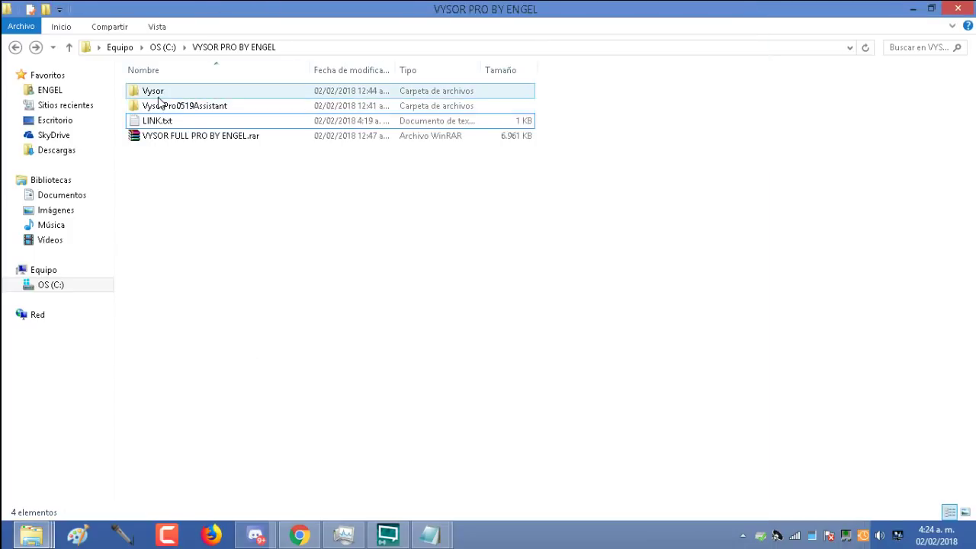
left_click(158, 97)
right_click(158, 97)
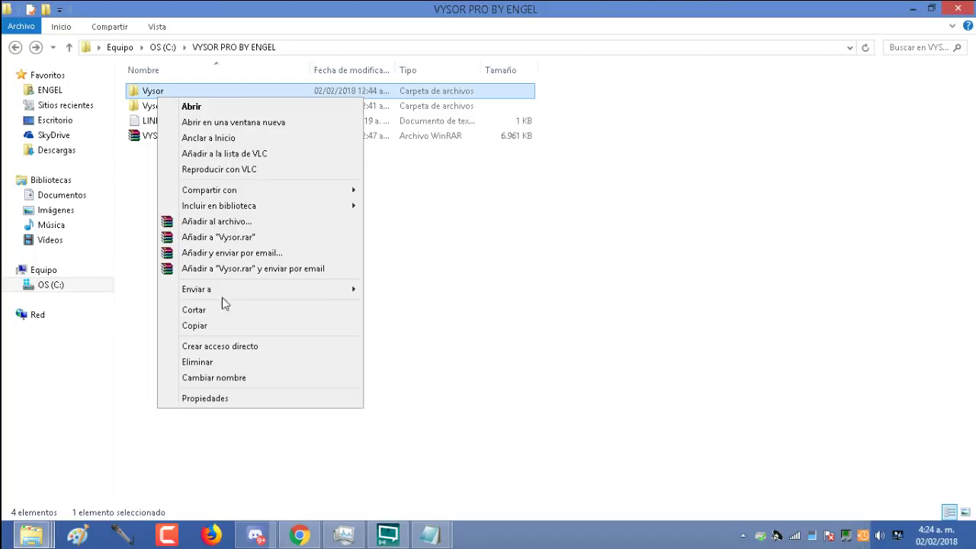
left_click(229, 331)
Step: Search the installed applications for "vys" and open the file location of the Vysor shortcut
mouse_move(962, 103)
left_click(938, 128)
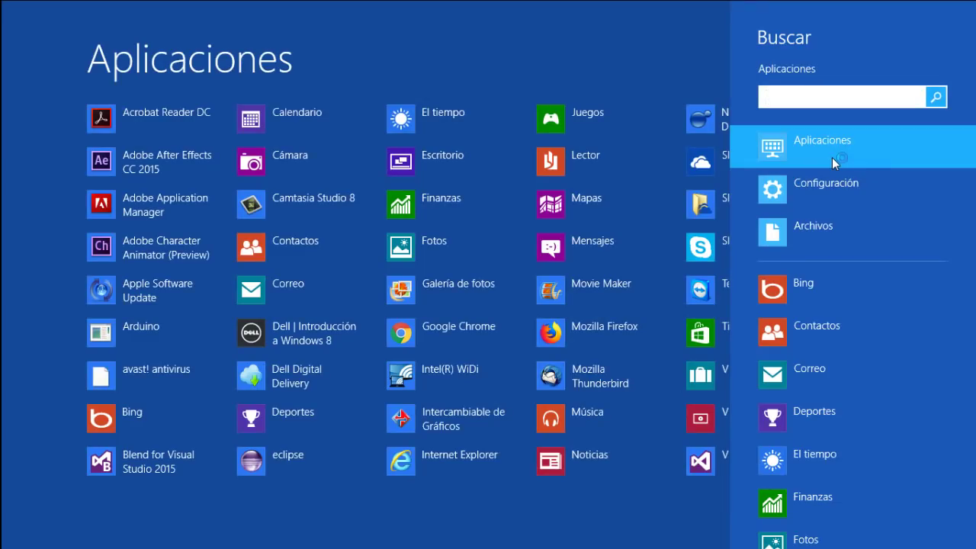
type("vys")
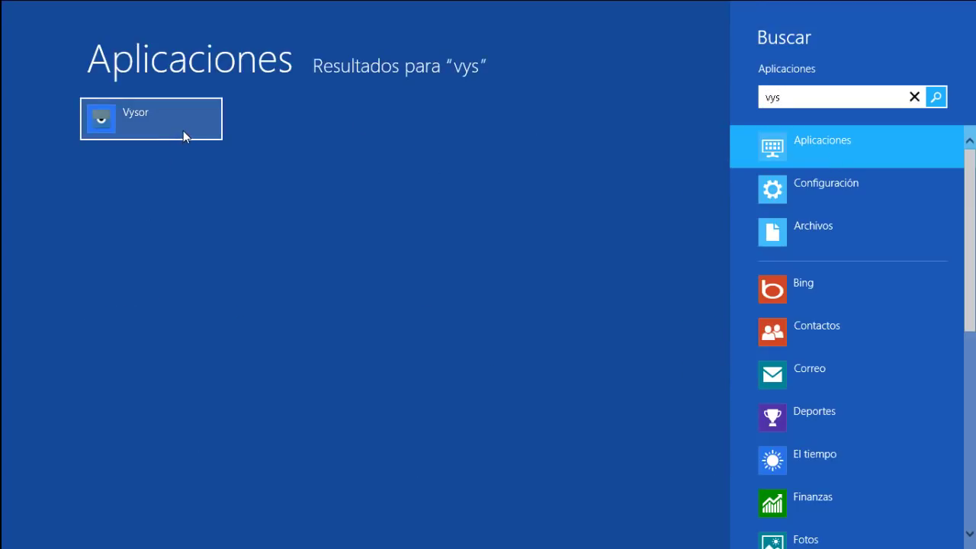
right_click(183, 130)
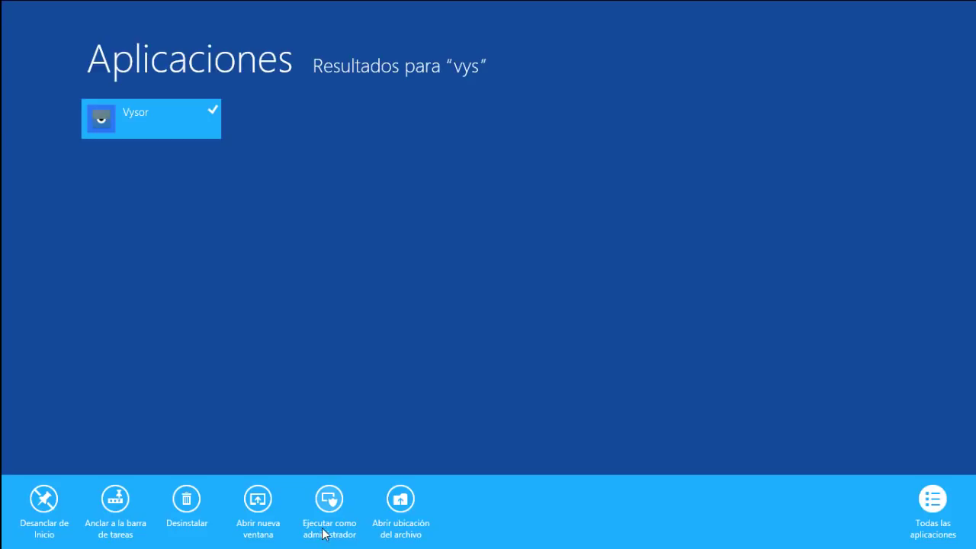
left_click(399, 505)
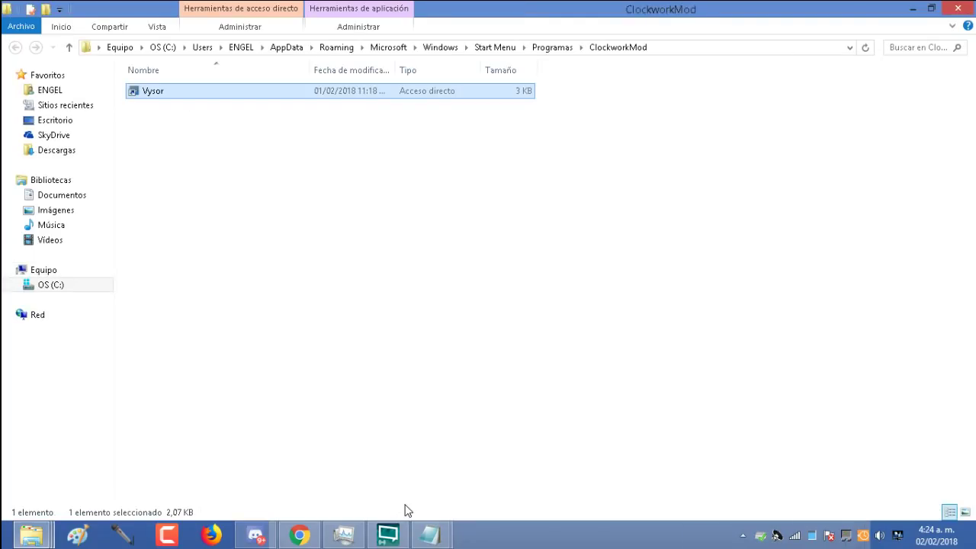
Step: Open the Vysor shortcut's target folder in AppData\Local to examine the installed files, and close that window
right_click(153, 89)
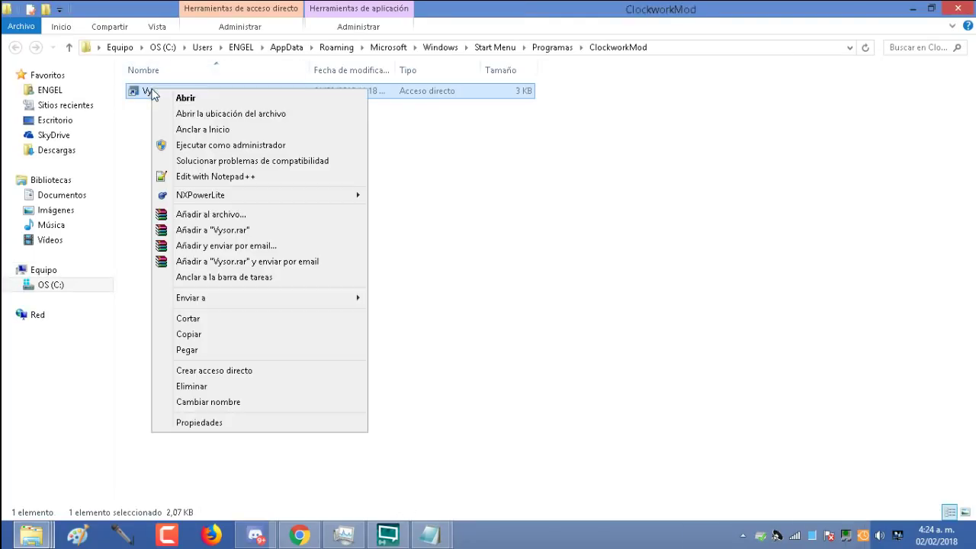
left_click(188, 113)
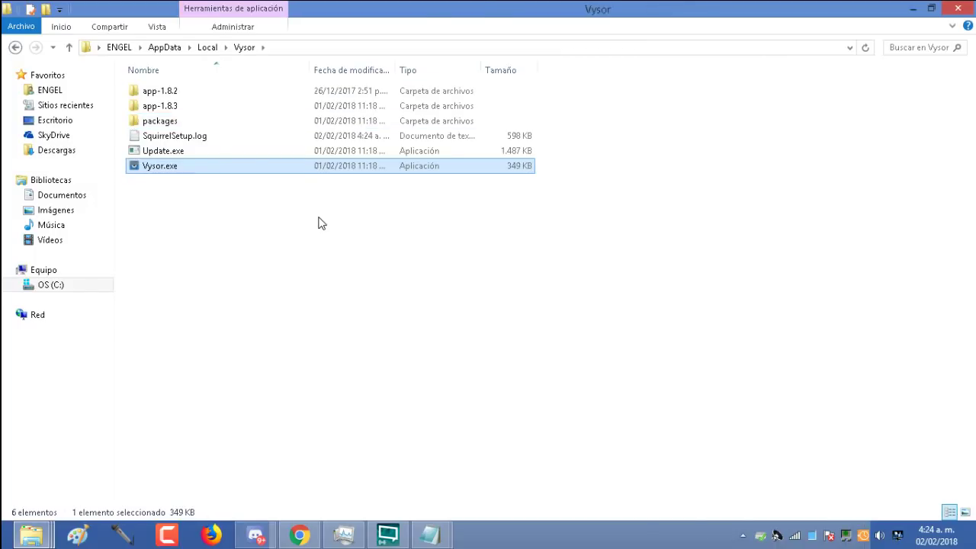
left_click(970, 7)
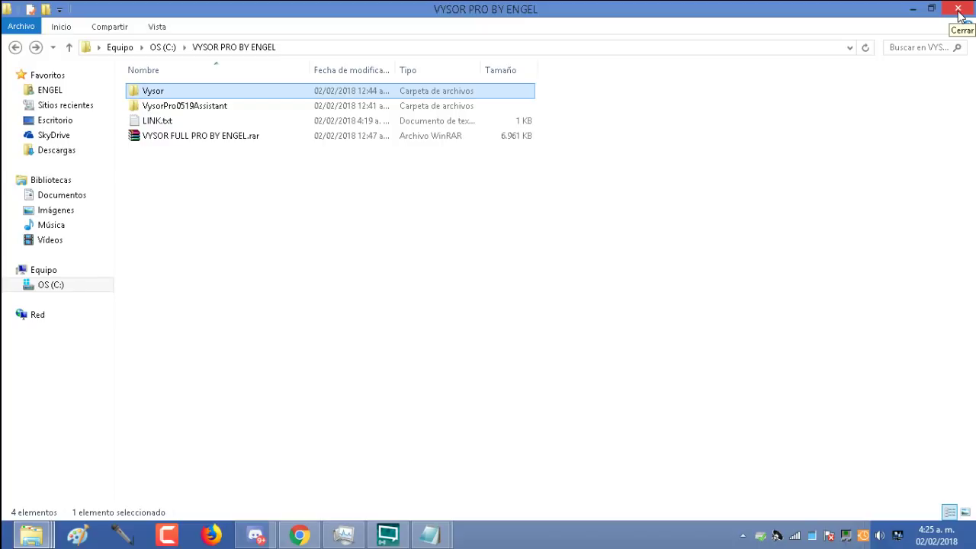
Step: Search the installed applications for "vysor" and launch Vysor
mouse_move(970, 4)
left_click(938, 126)
type("vysor")
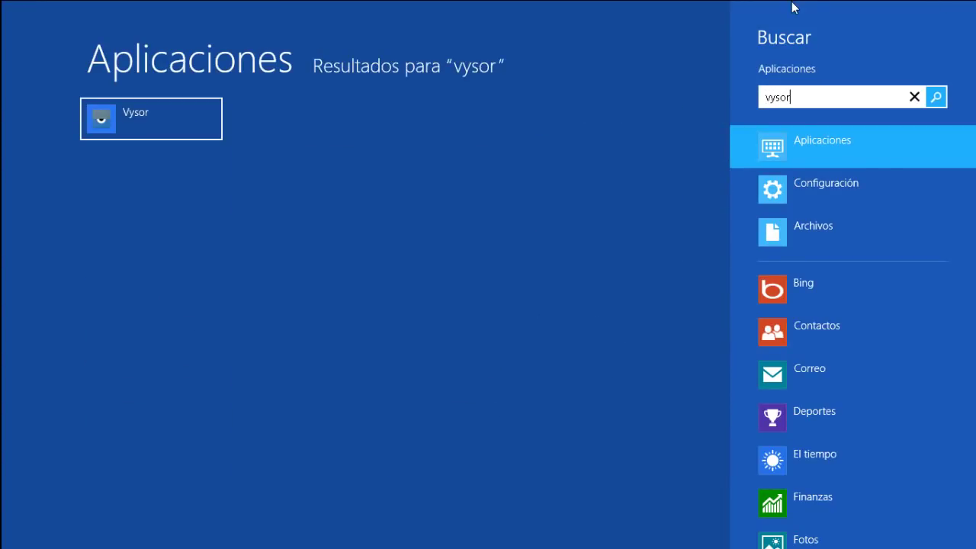
left_click(192, 139)
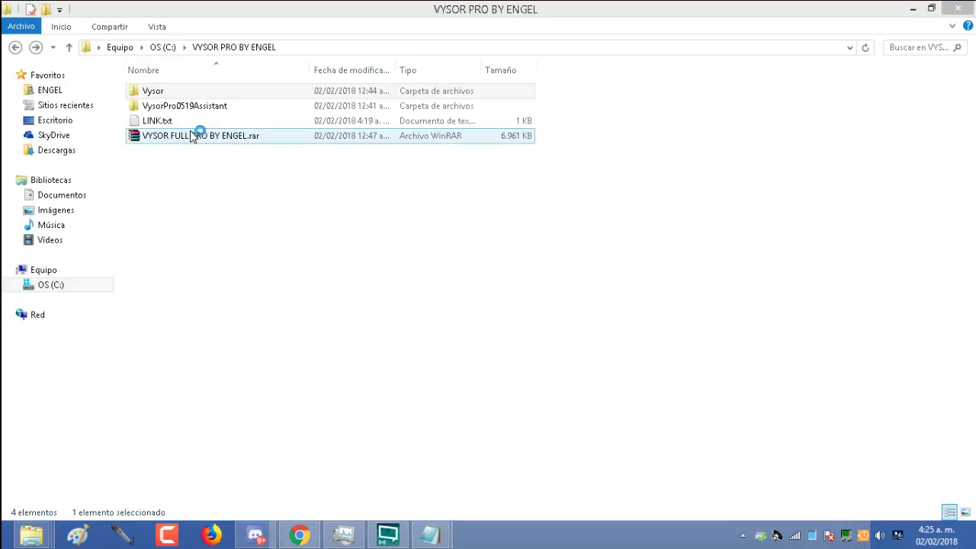
Step: Find the running Vysor (32 bits) process in Task Manager and open its file location
left_click(343, 539)
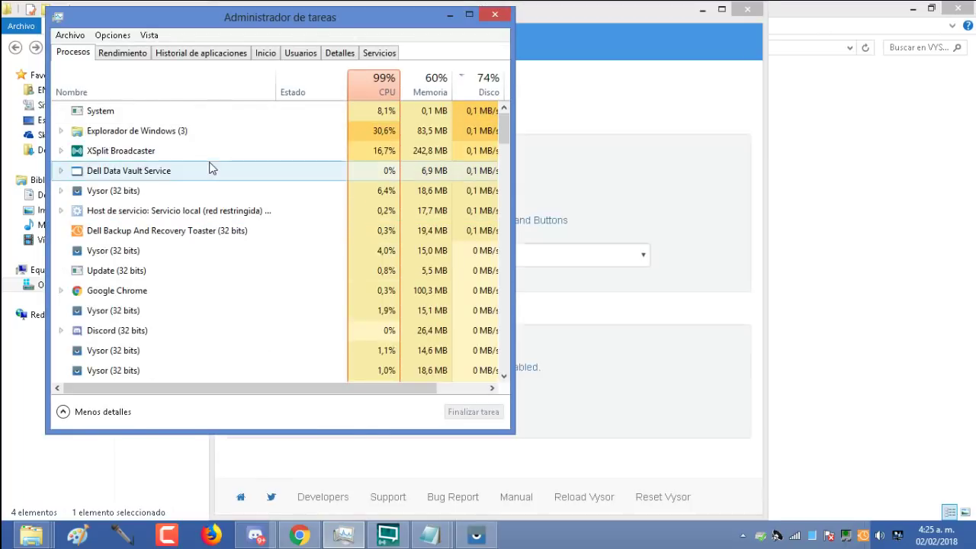
left_click(385, 87)
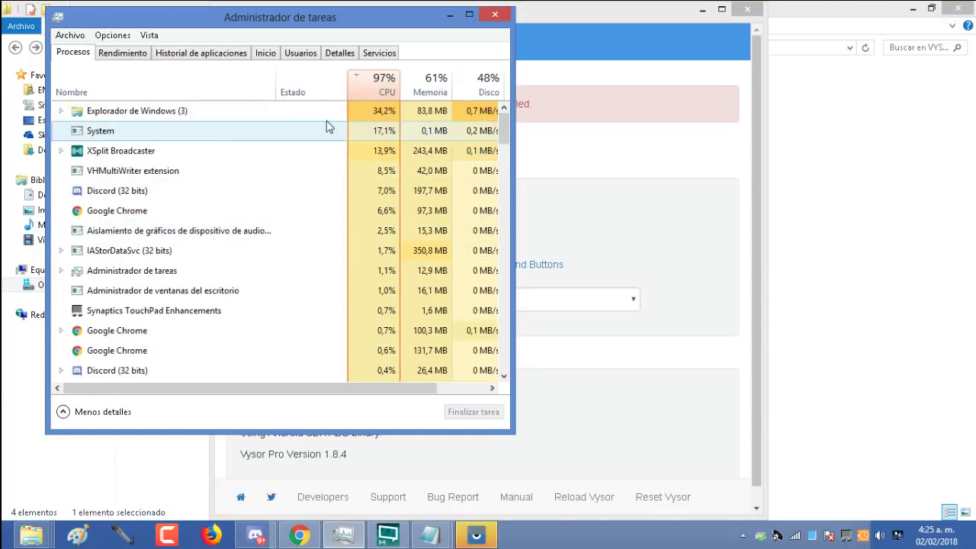
left_click(456, 98)
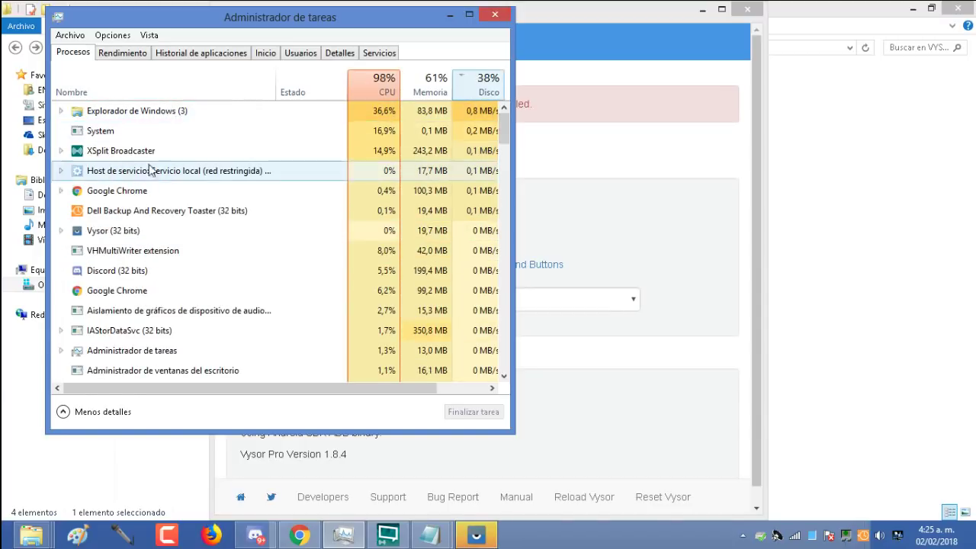
left_click(133, 240)
right_click(133, 240)
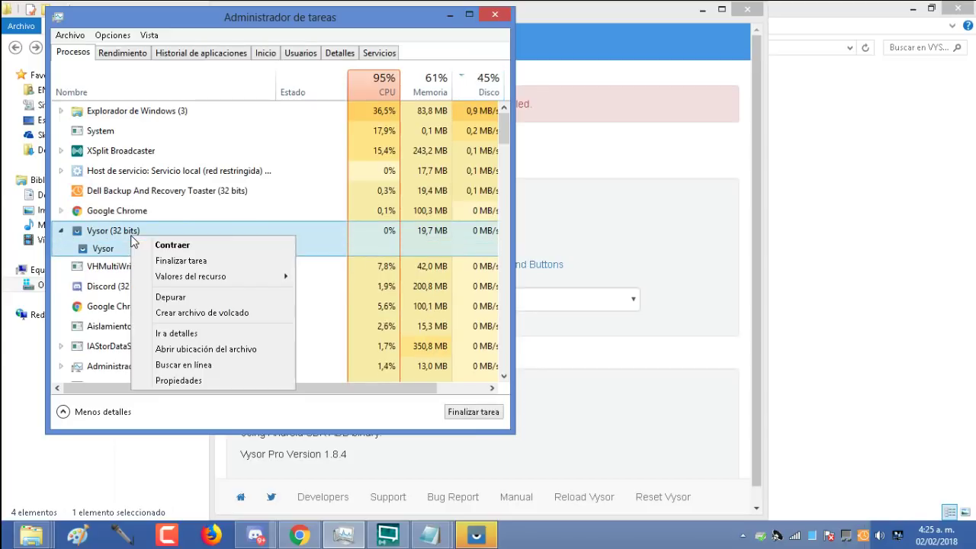
left_click(205, 353)
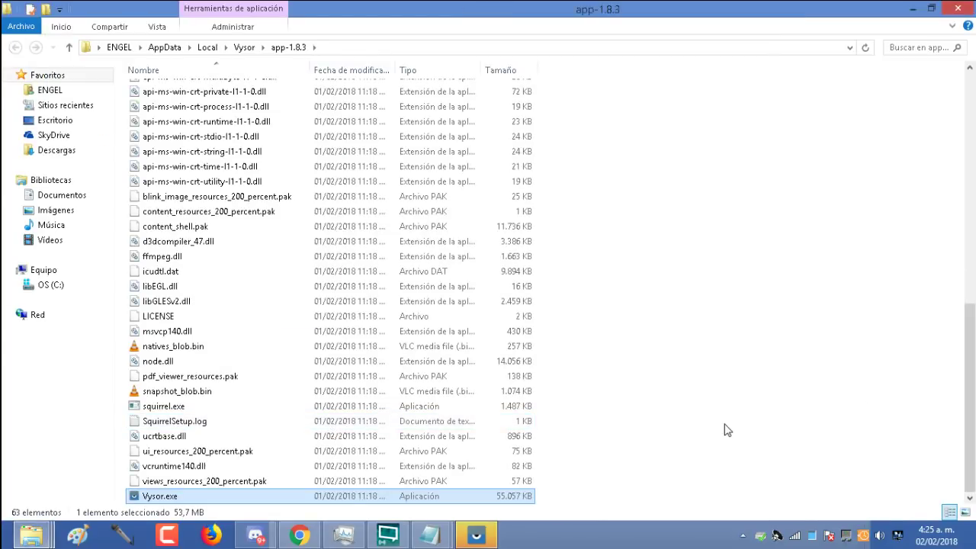
Step: Paste the copied Vysor folder into resources\app\unpacked-crx inside the app-1.8.3 folder
scroll(952, 342, "up", 12)
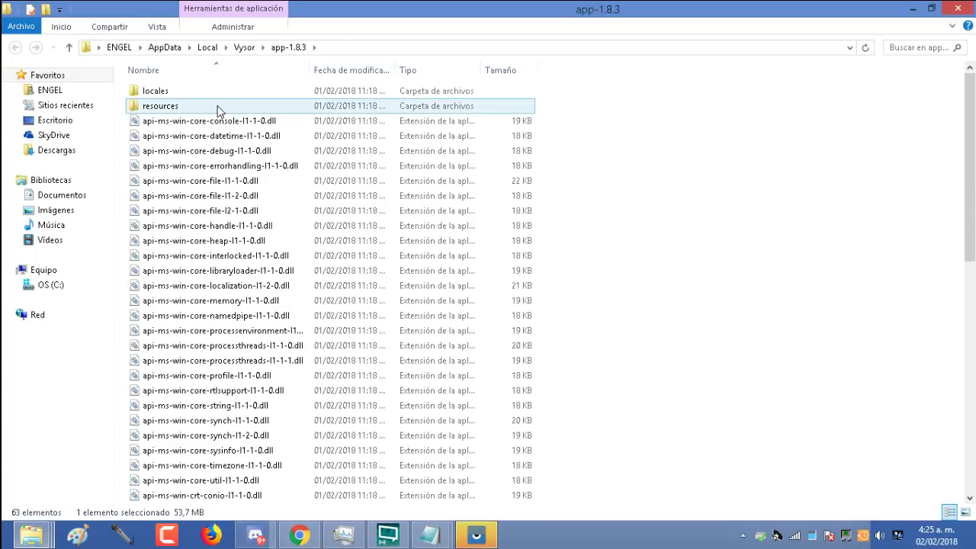
double_click(208, 112)
double_click(202, 95)
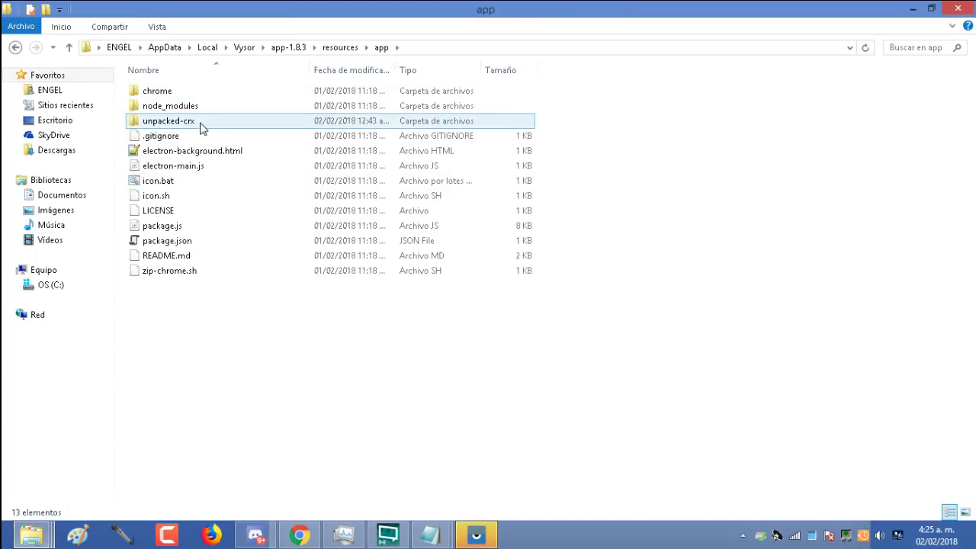
double_click(170, 120)
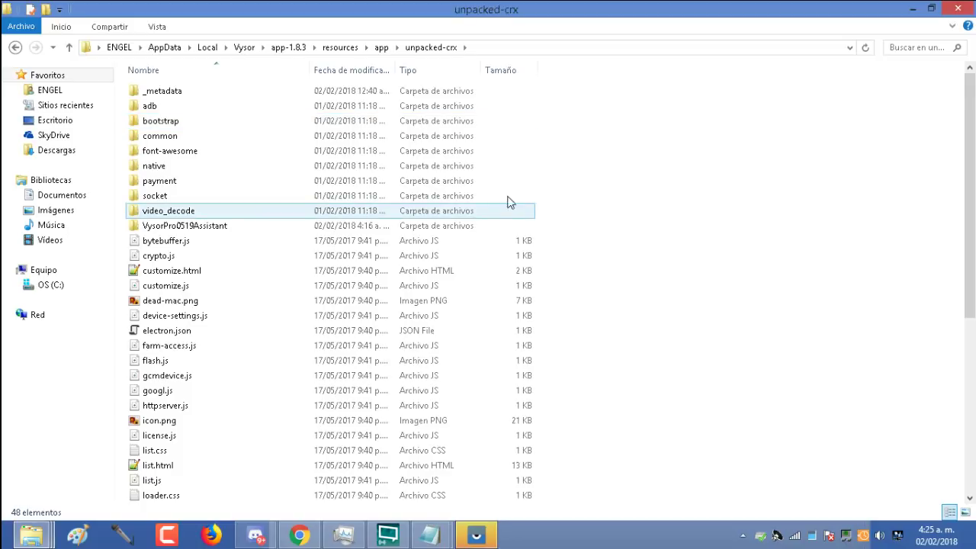
right_click(668, 201)
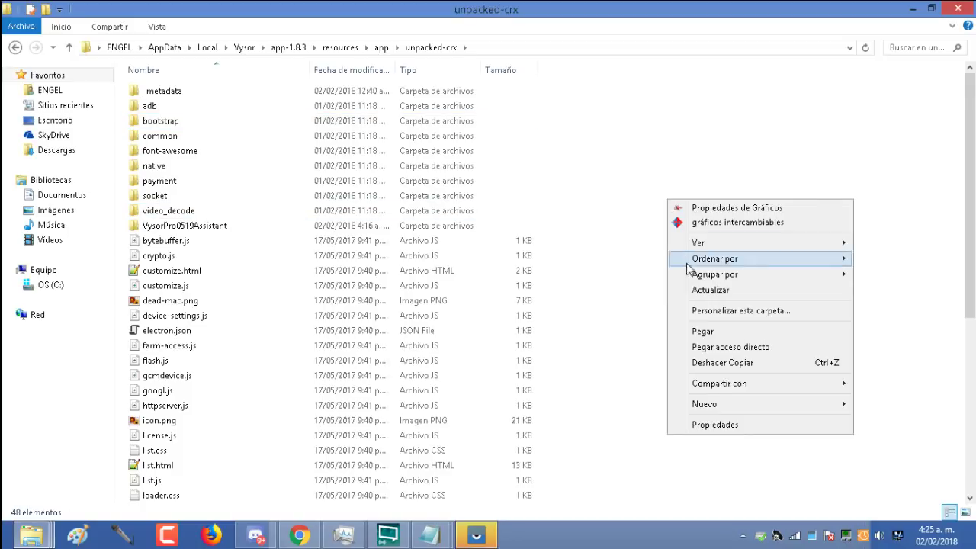
left_click(702, 331)
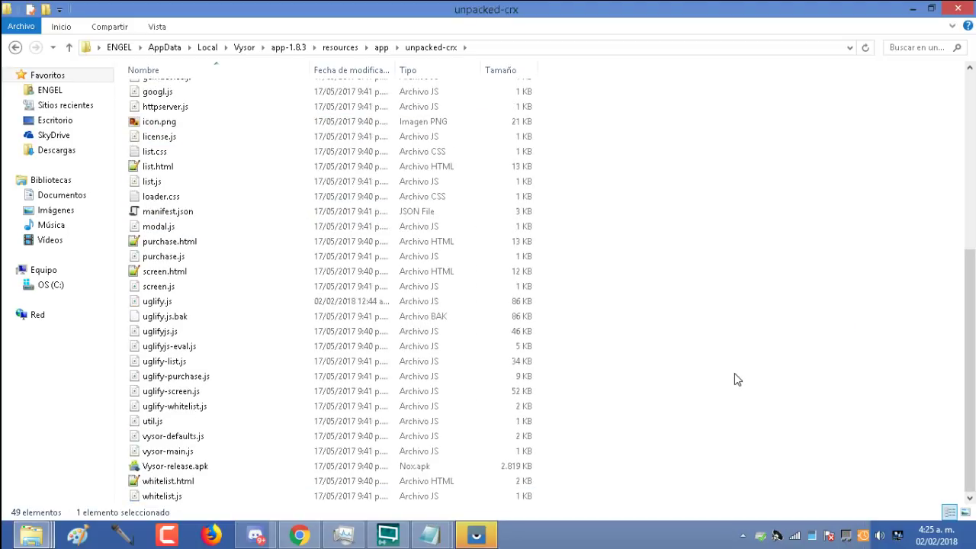
scroll(735, 380, "up", 7)
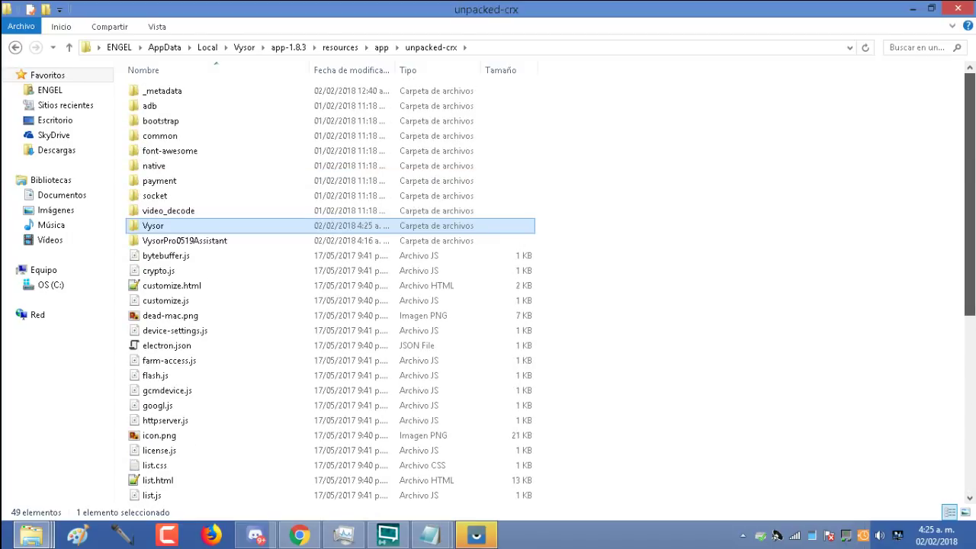
Step: Return to the VYSOR PRO BY ENGEL folder and open its Vysor subfolder
left_click(30, 534)
left_click(87, 466)
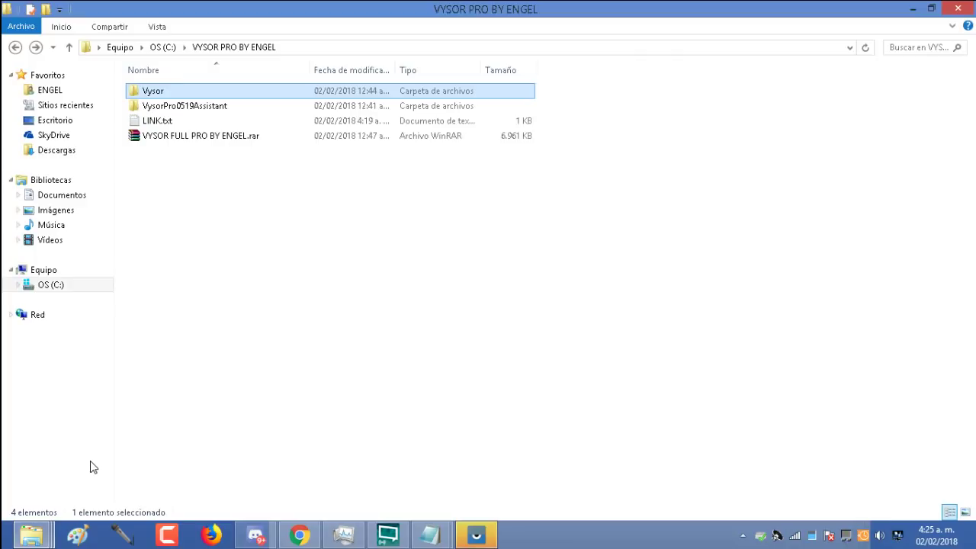
double_click(174, 91)
left_click(175, 92)
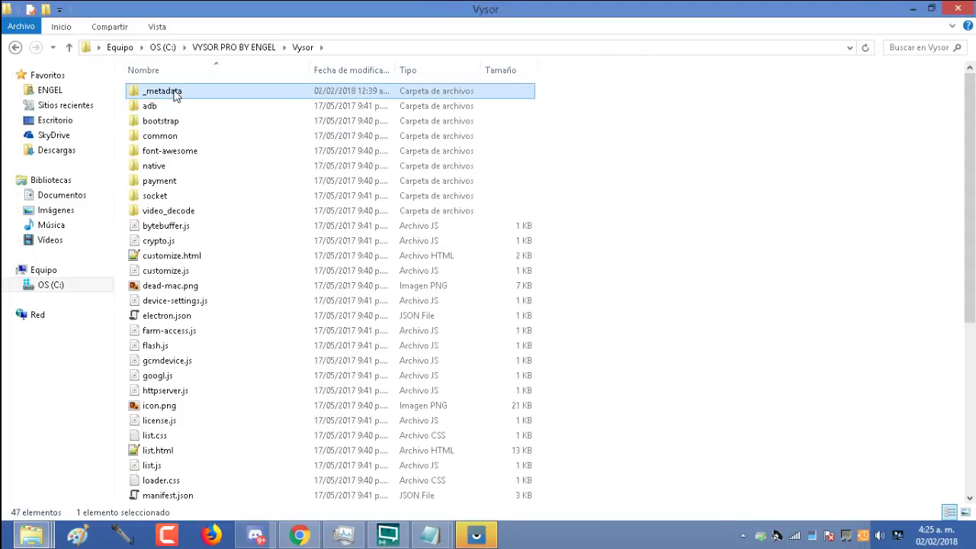
key("ctrl+a")
left_click_drag(175, 92, 172, 128)
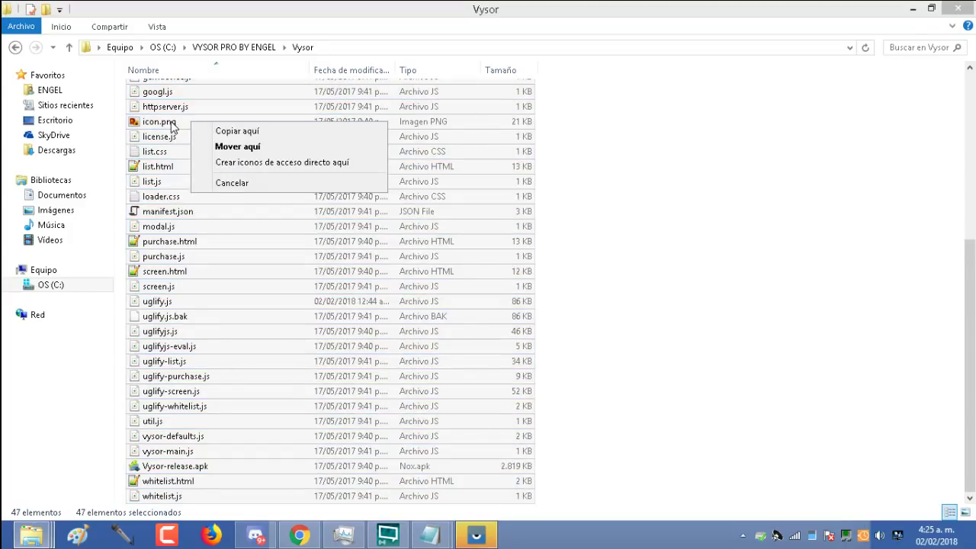
left_click(172, 127)
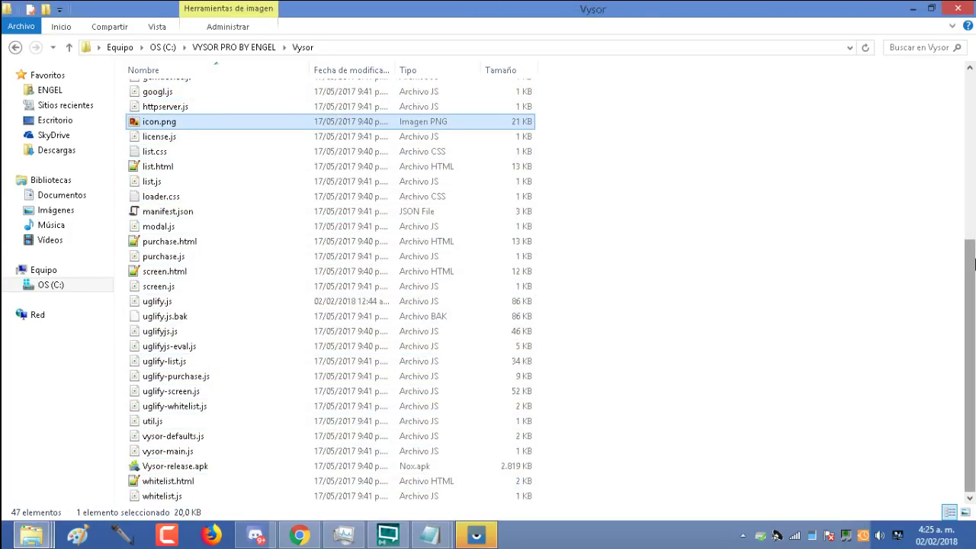
Step: Copy all the files and folders inside the extracted Vysor folder
scroll(969, 366, "up", 7)
left_click(176, 94)
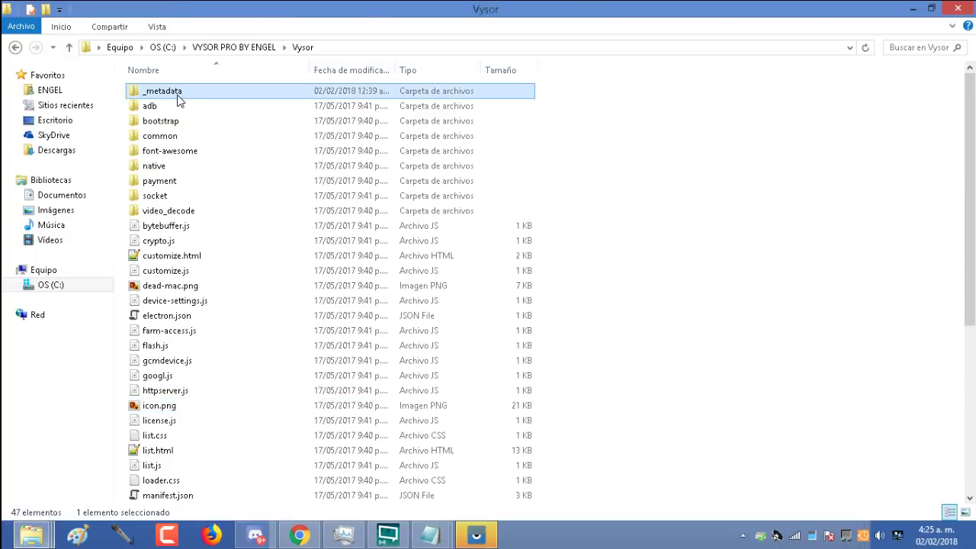
key("ctrl+a")
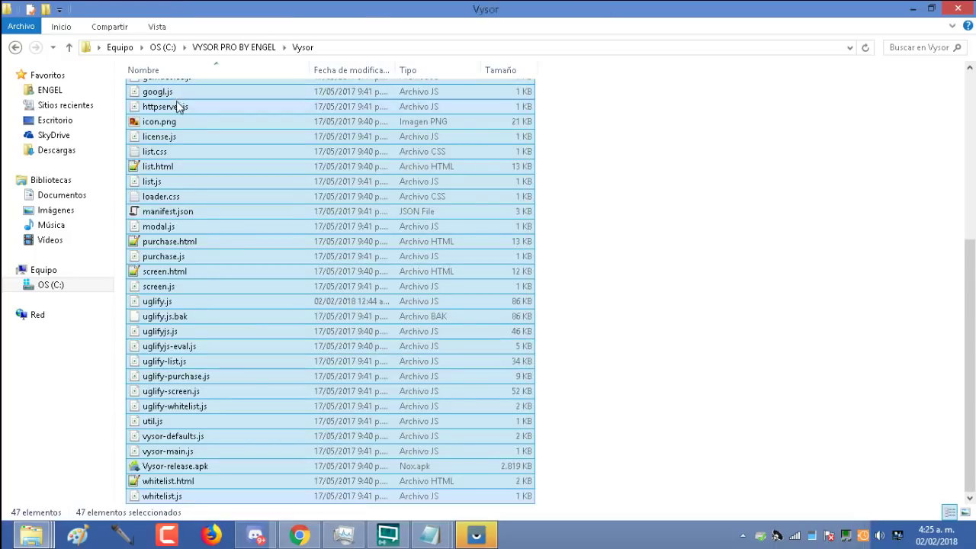
right_click(179, 116)
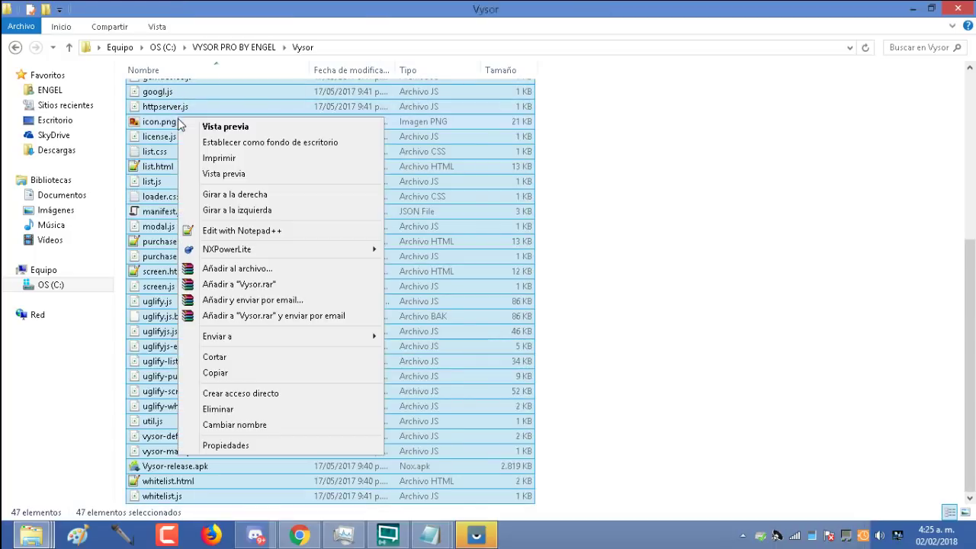
left_click(215, 372)
Step: Paste the copied Vysor contents into the unpacked-crx folder, replacing the existing files with the same names
left_click(49, 536)
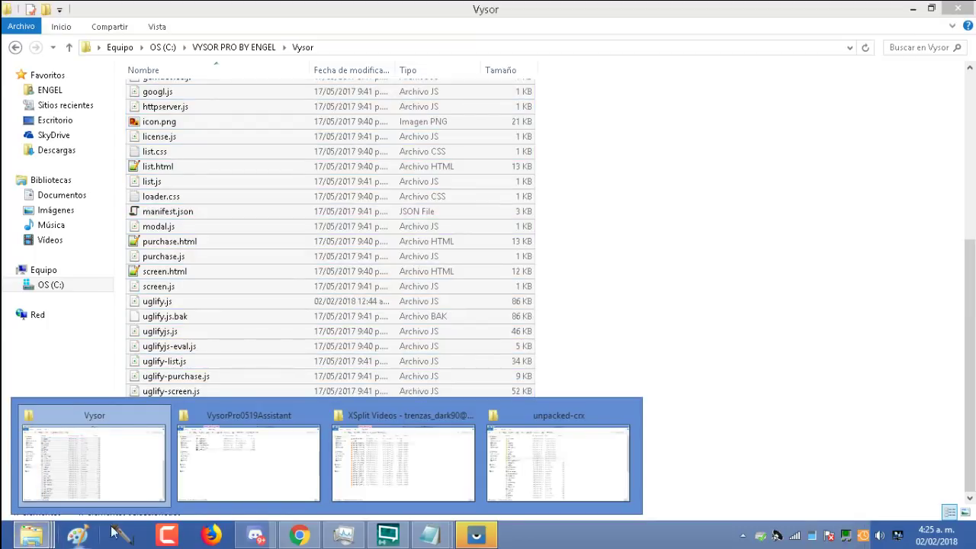
left_click(523, 469)
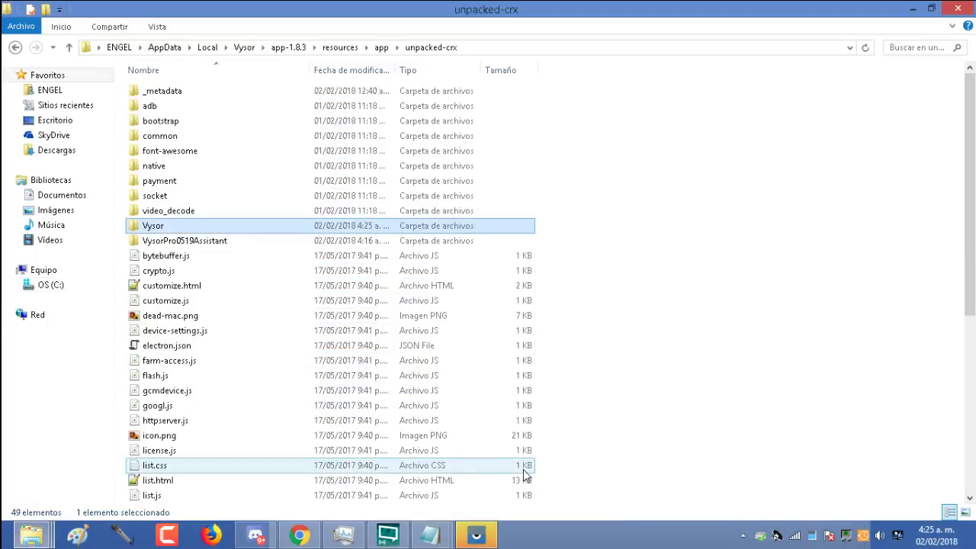
left_click(649, 320)
right_click(649, 320)
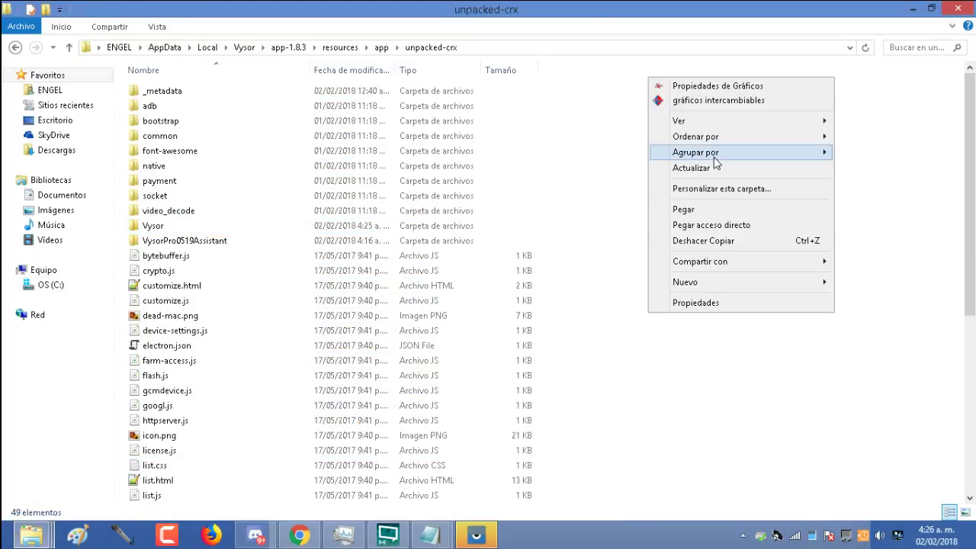
left_click(704, 208)
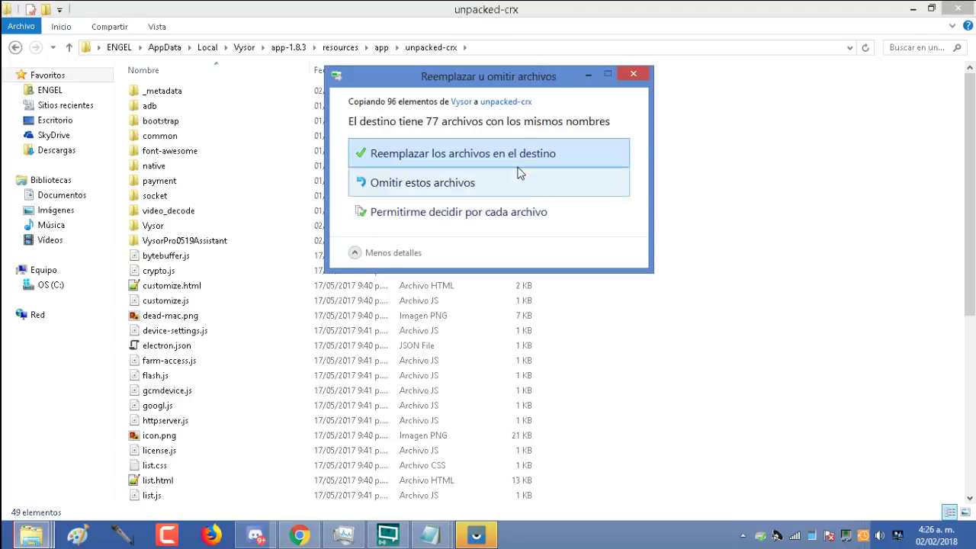
left_click(509, 157)
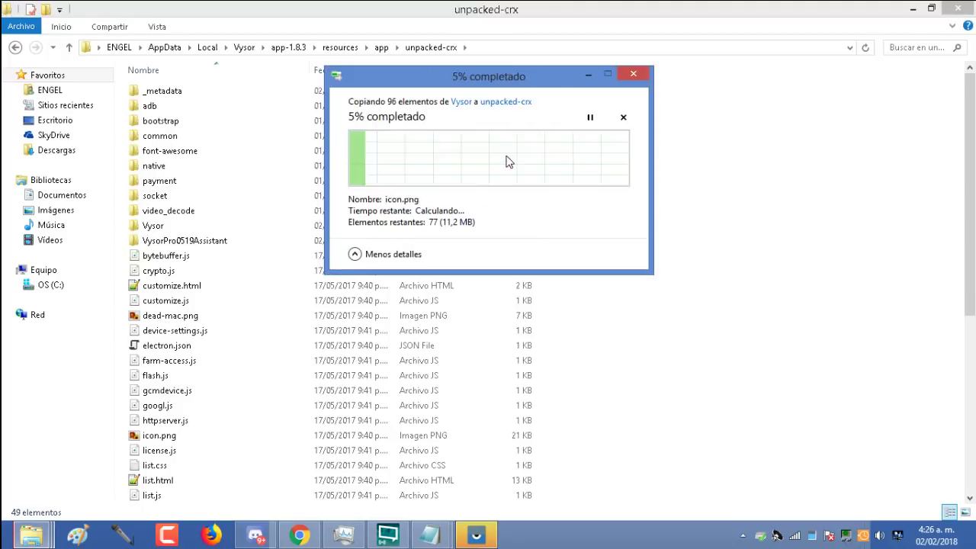
Step: Go back to VYSOR PRO BY ENGEL and copy the VysorPro0519Assistant folder
left_click(31, 534)
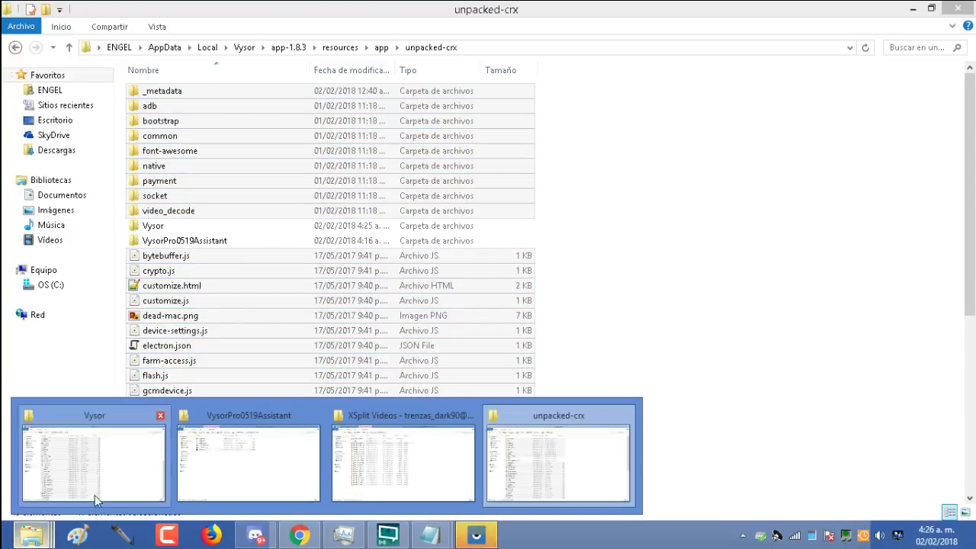
left_click(131, 457)
left_click(14, 48)
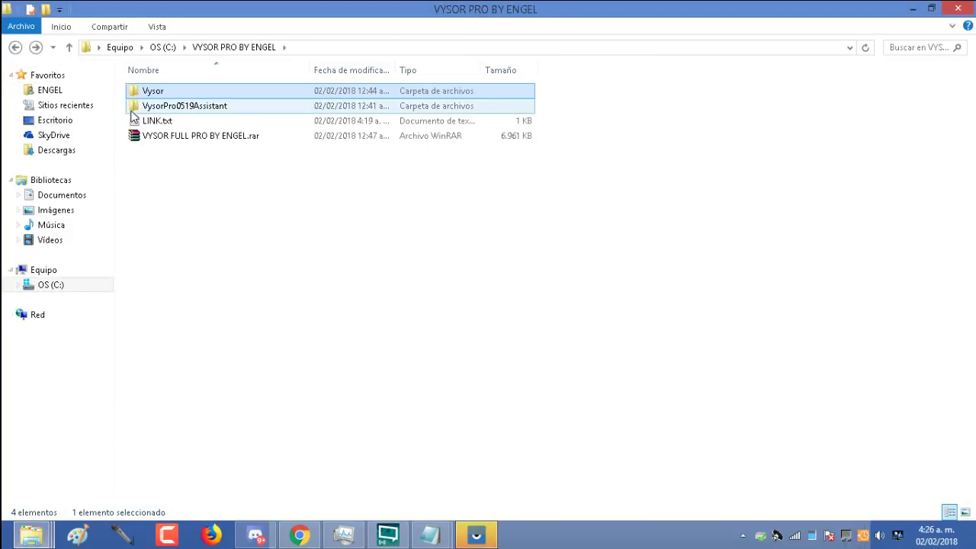
right_click(152, 113)
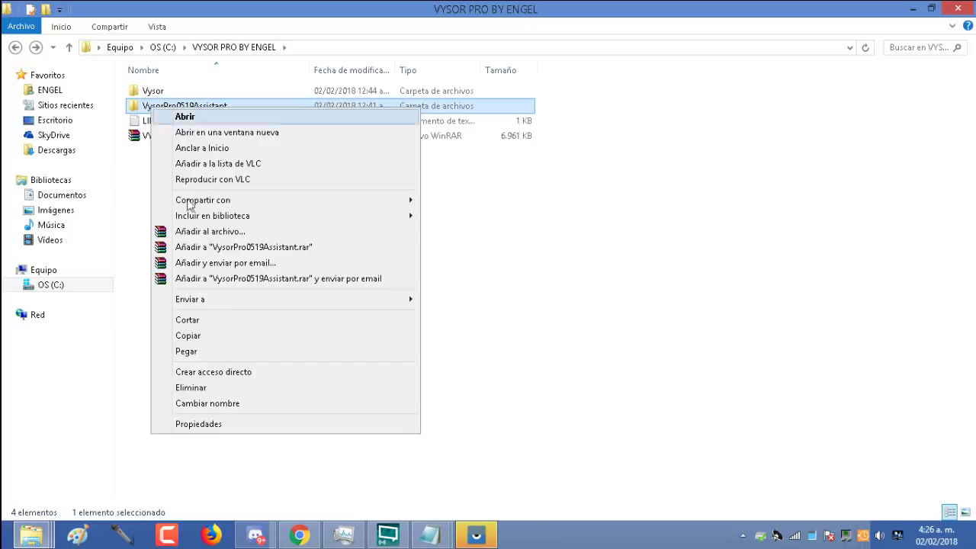
left_click(206, 337)
Step: Try to paste the VysorPro0519Assistant folder into unpacked-crx with file replacement, retry the copy, and dismiss the dialog
mouse_move(31, 536)
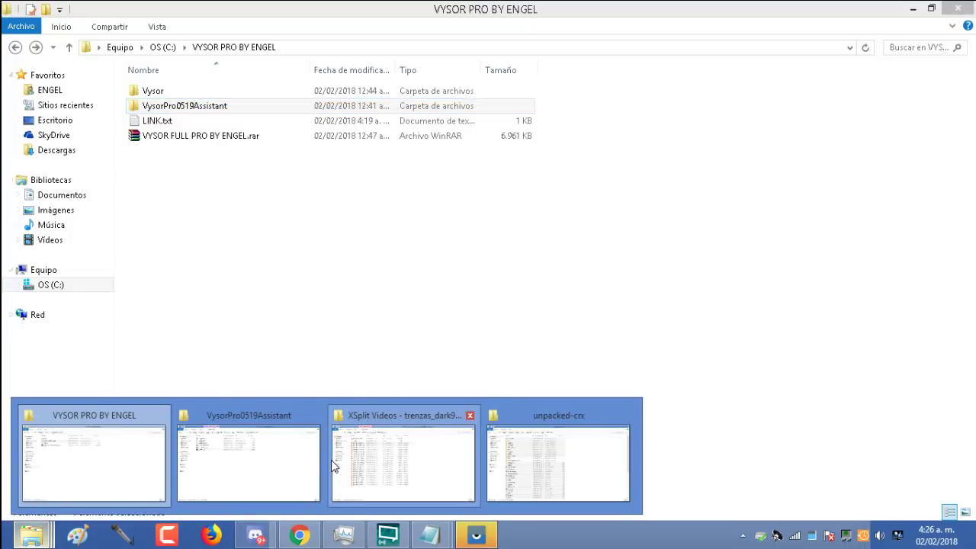
left_click(524, 475)
left_click(748, 246)
right_click(747, 245)
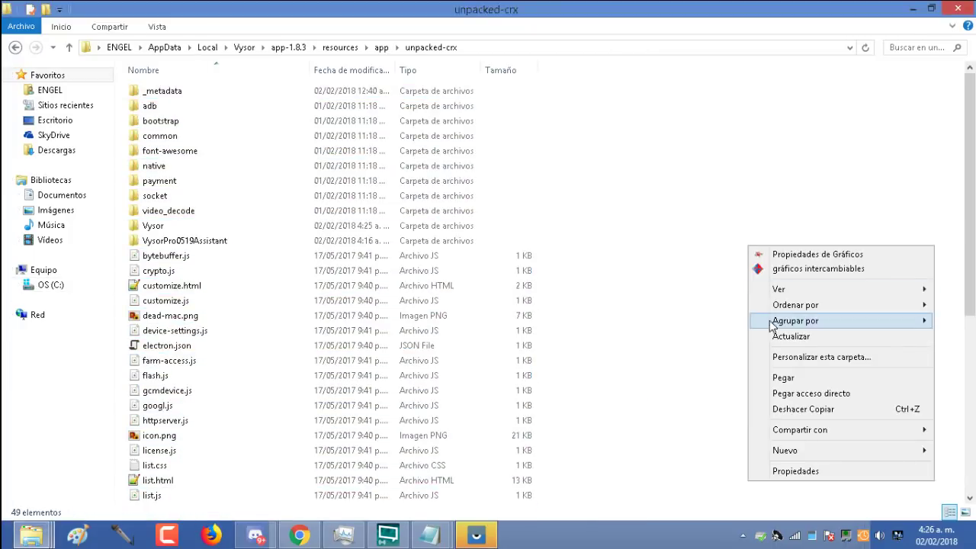
left_click(778, 378)
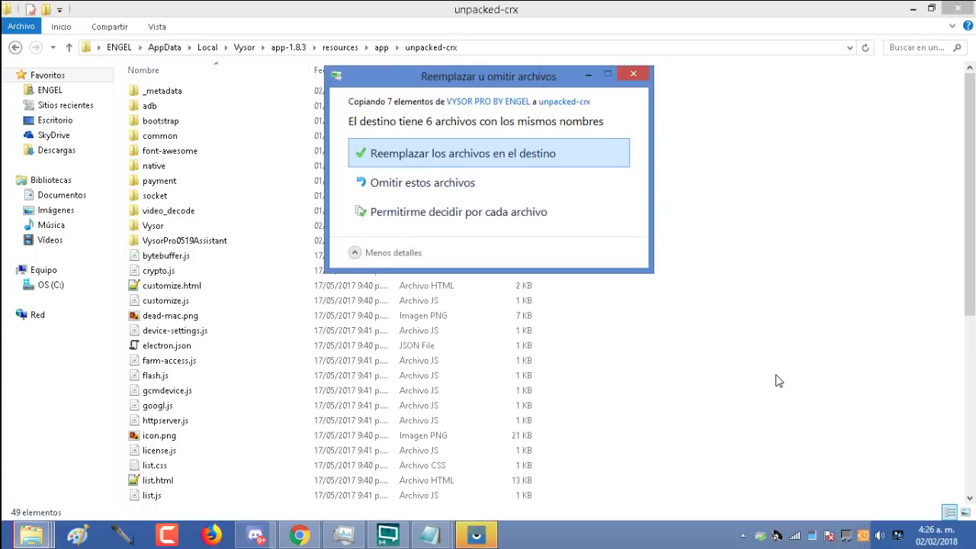
left_click(503, 156)
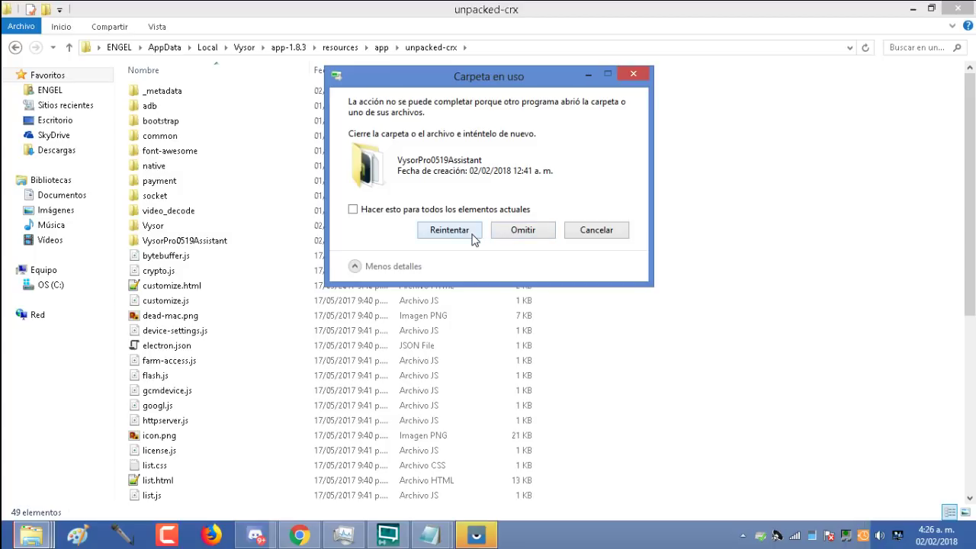
left_click(463, 234)
left_click(458, 230)
left_click(632, 76)
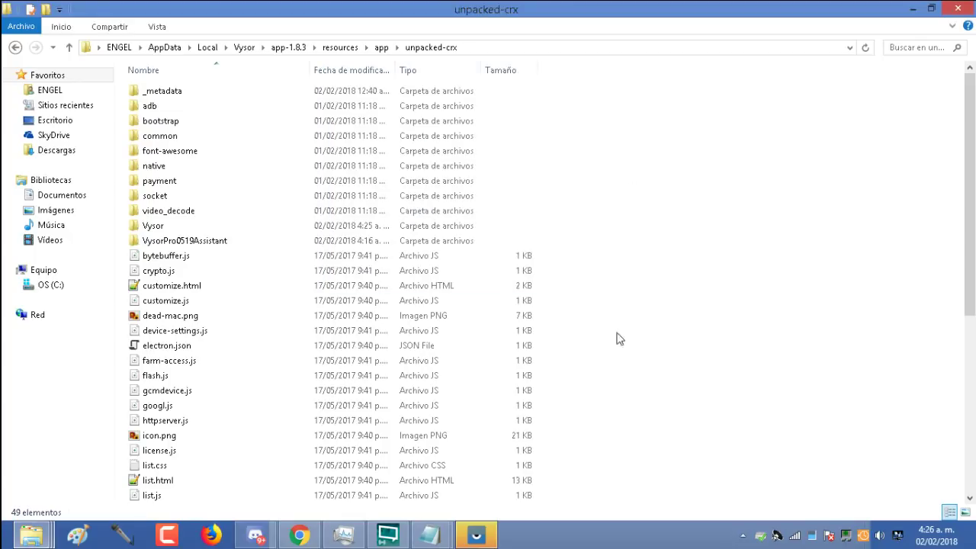
Step: Switch to the running Vysor window and close it
left_click(488, 533)
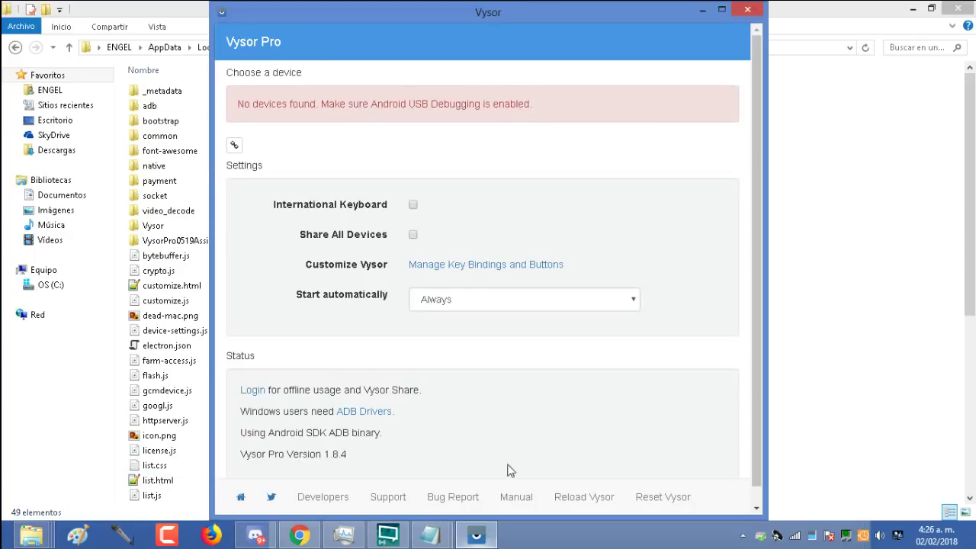
left_click(748, 9)
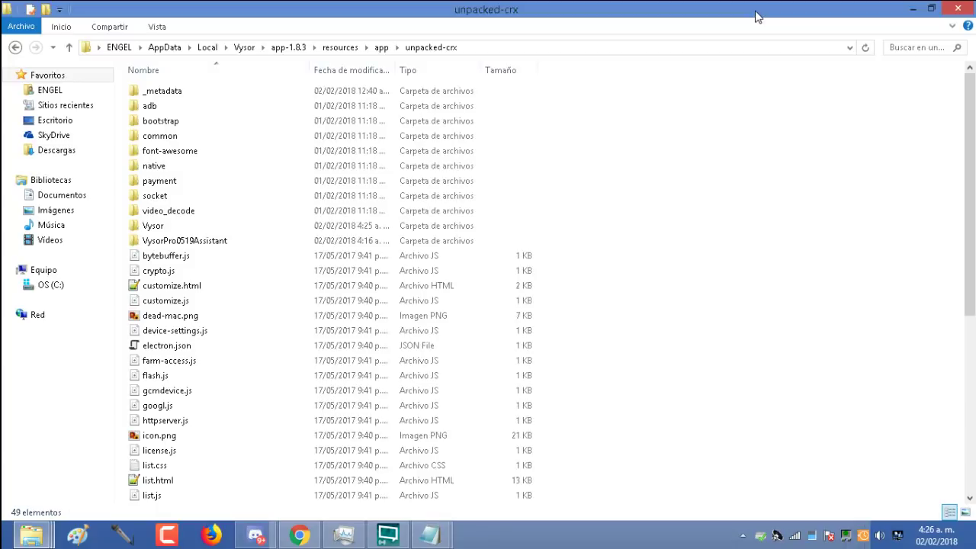
Step: Open the VysorPro0519Assistant folder inside unpacked-crx and run VysorPro.exe as administrator
double_click(176, 241)
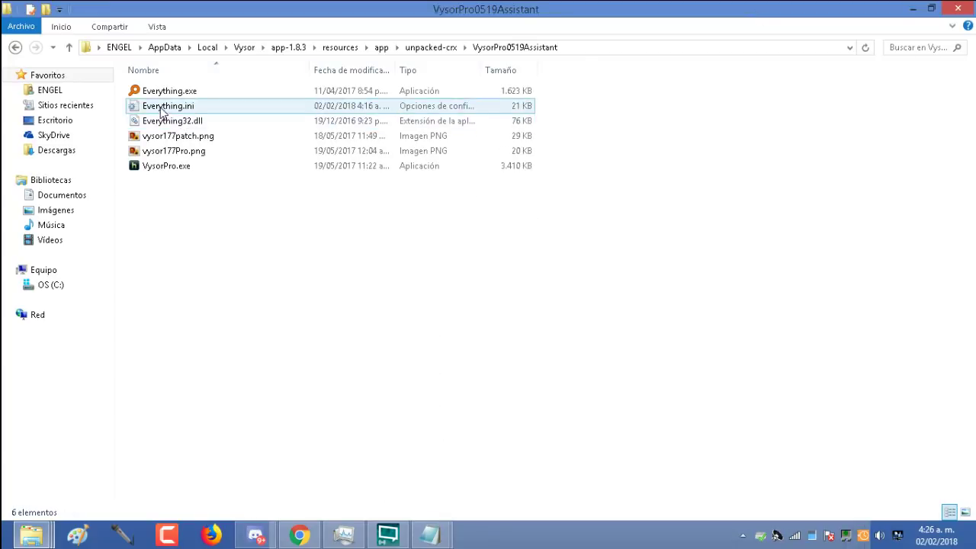
right_click(162, 167)
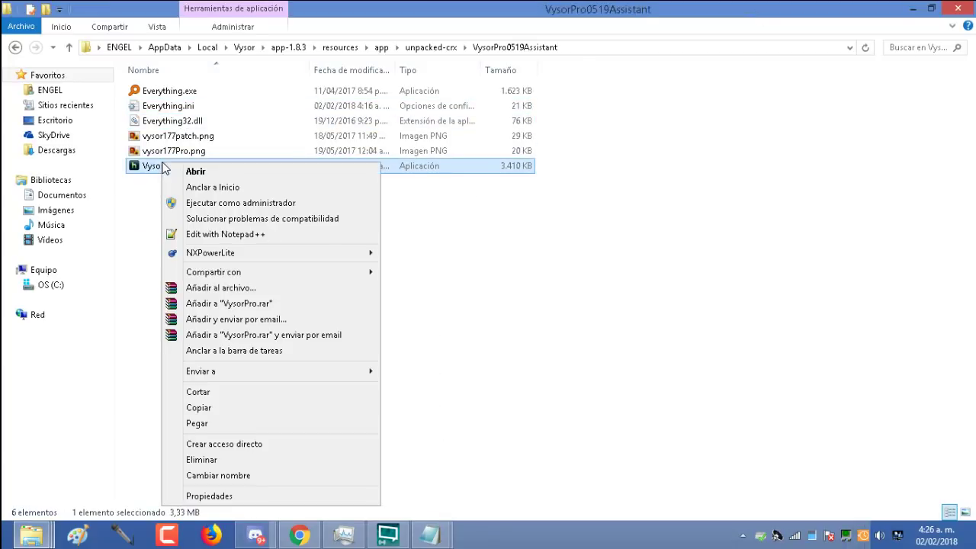
left_click(183, 203)
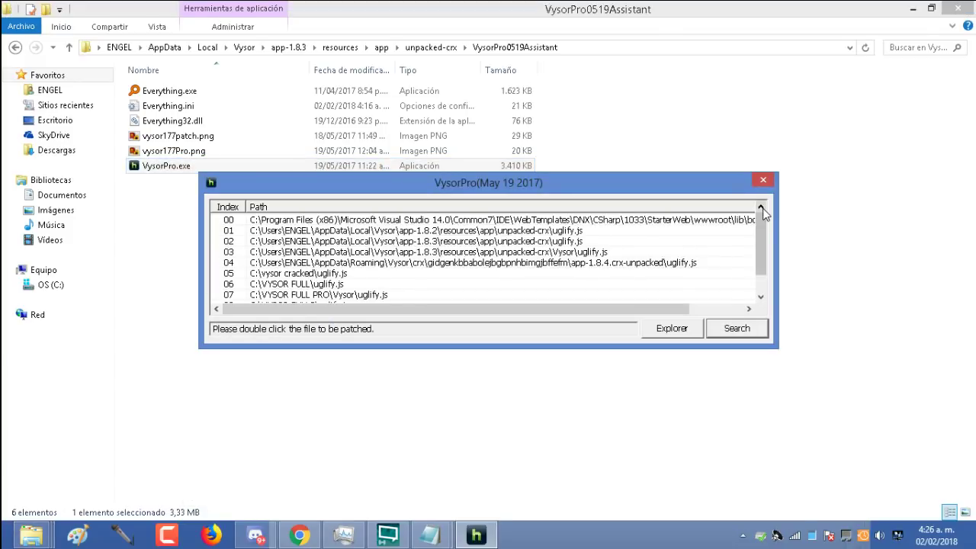
Step: Patch the uglify.js files listed at indexes 00 to 05, covering the Vysor app folders and the vysor cracked folder
mouse_move(759, 229)
left_mouse_down()
mouse_move(763, 244)
mouse_move(765, 226)
left_mouse_up()
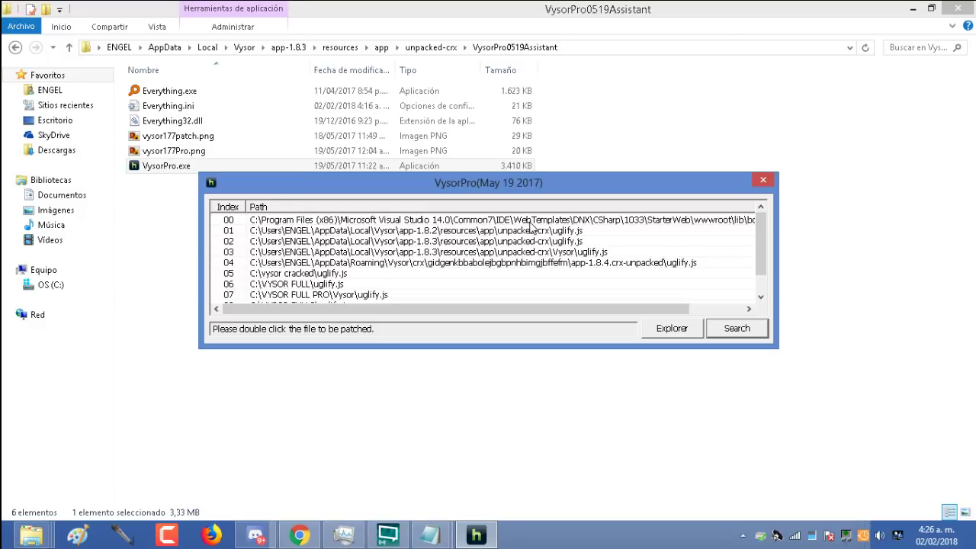
double_click(531, 221)
double_click(524, 234)
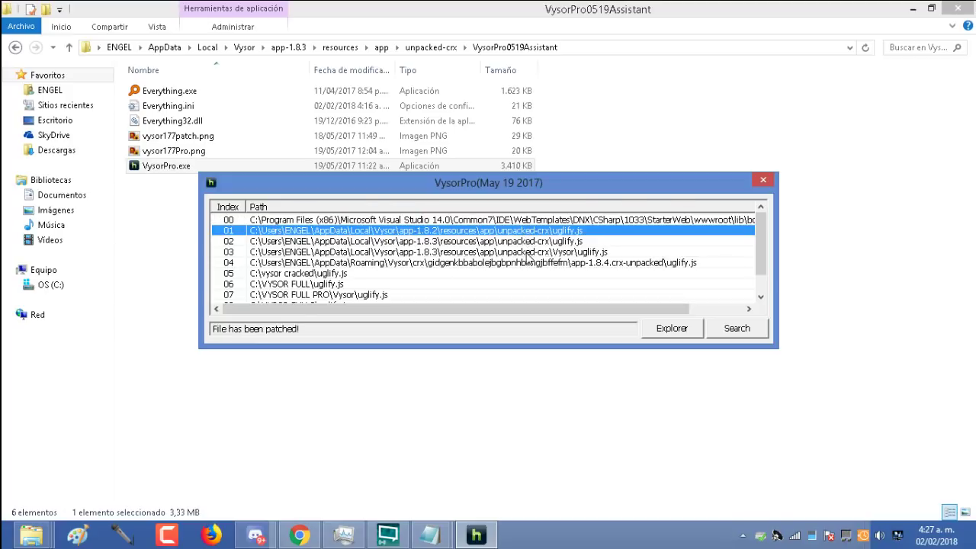
left_click(508, 245)
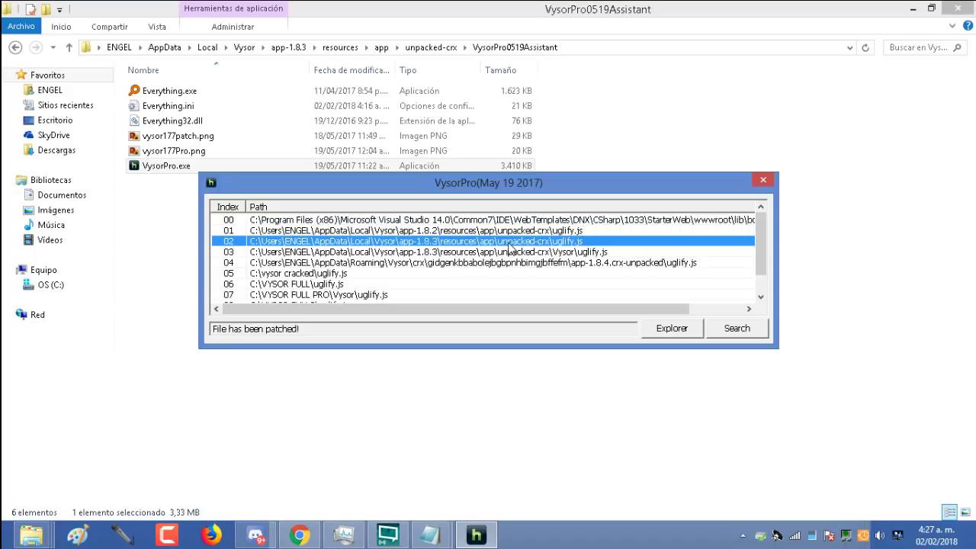
left_click(504, 254)
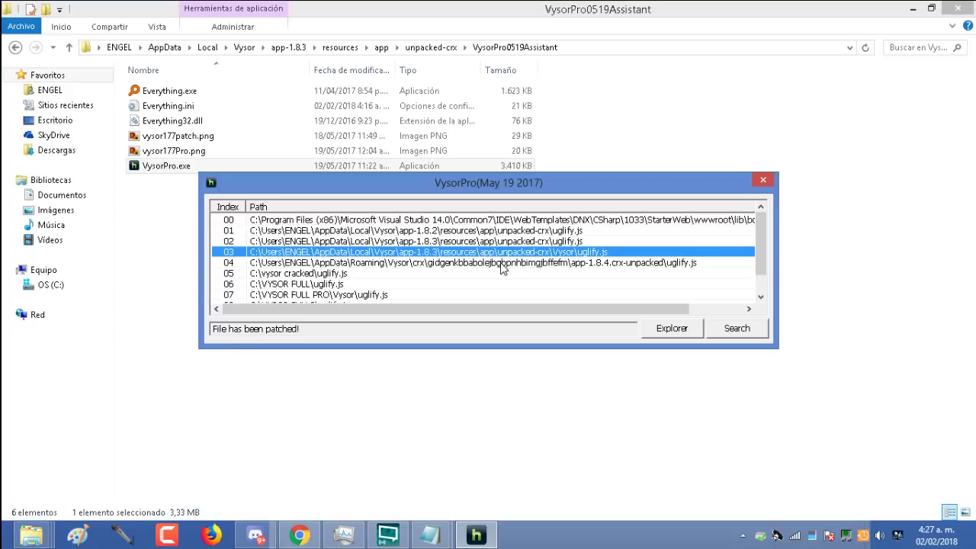
left_click(502, 265)
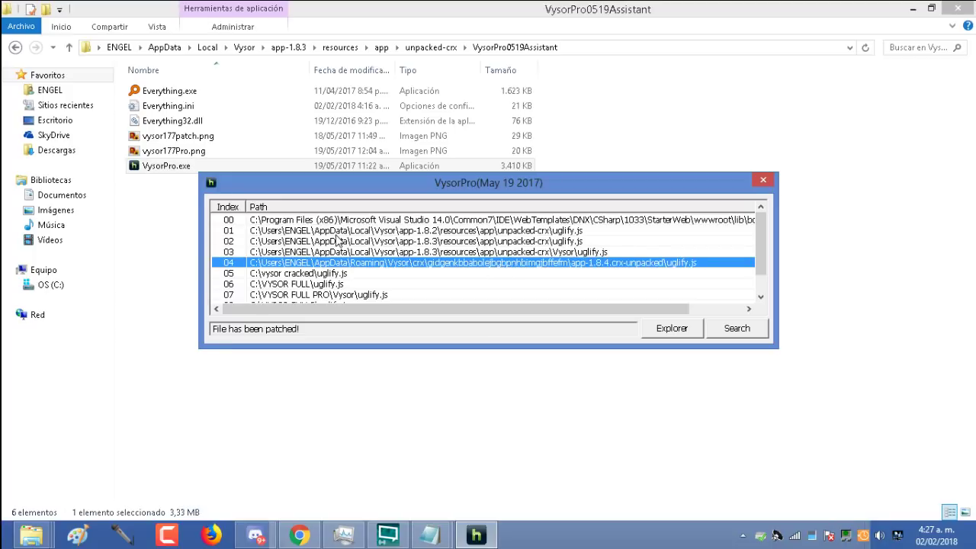
left_click(334, 273)
Step: Patch the remaining uglify.js files at indexes 06 to 09 and close the patcher
scroll(744, 252, "down", 1)
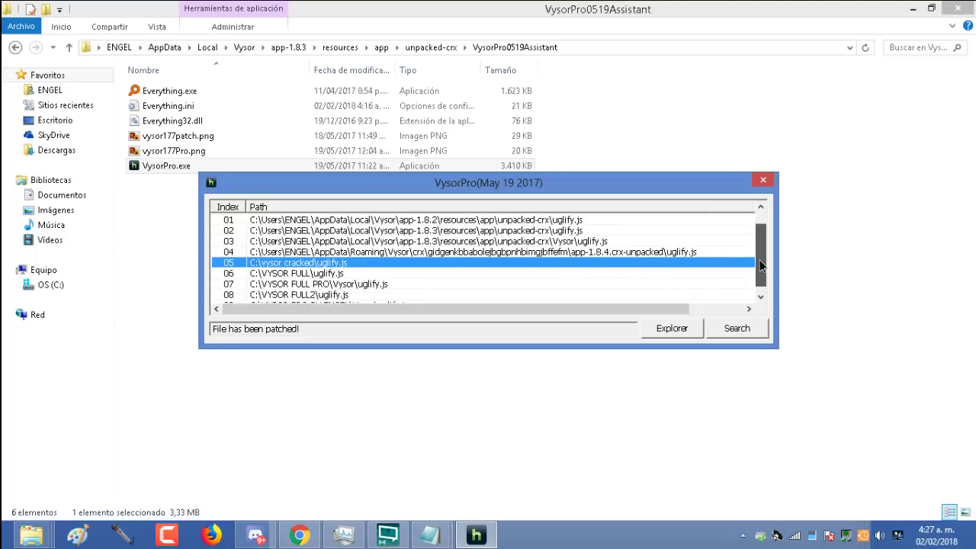
left_click(354, 264)
left_click(355, 275)
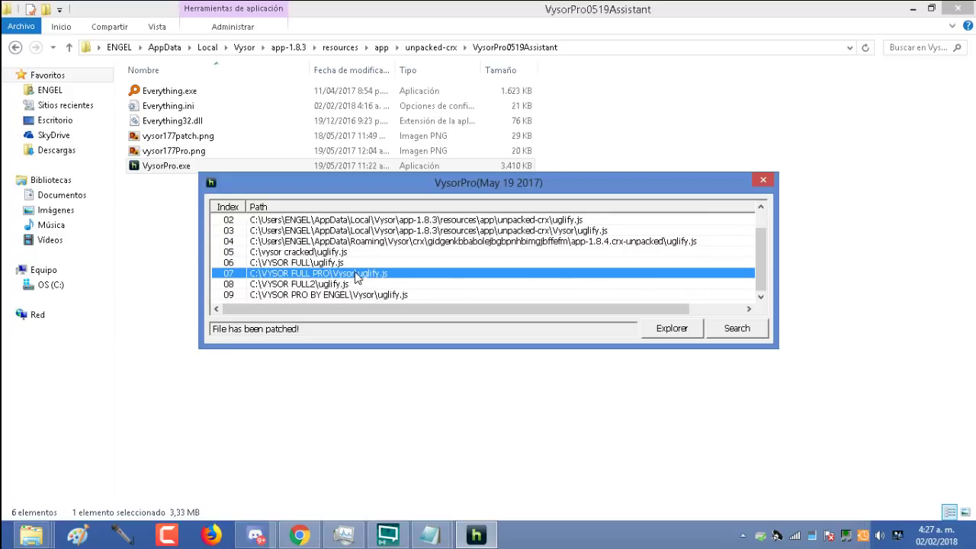
left_click(352, 285)
left_click(353, 294)
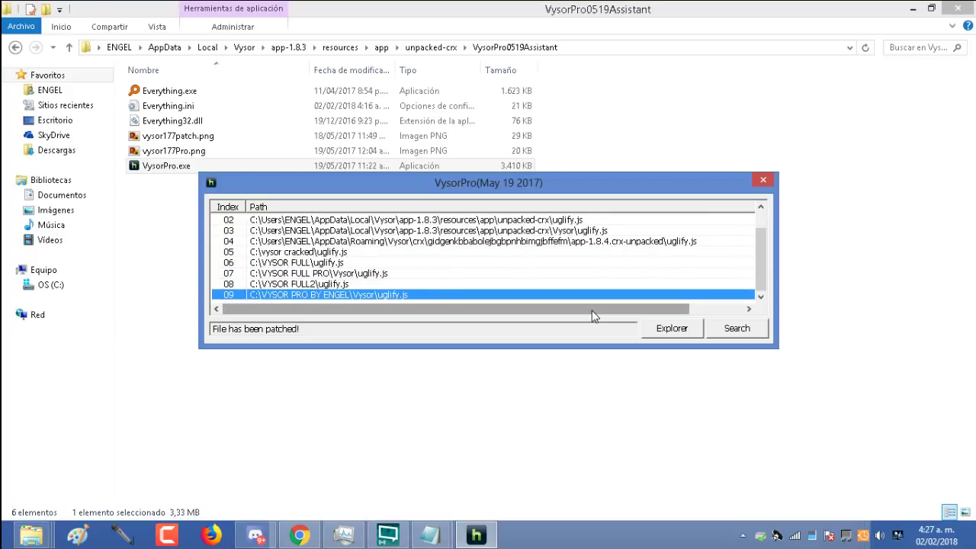
left_click(763, 182)
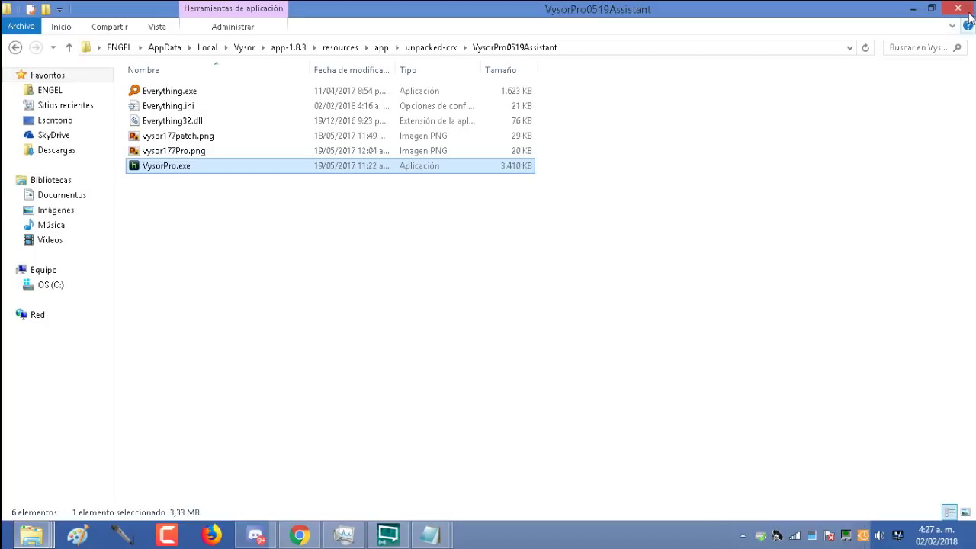
Step: Search the installed applications for "vysor", launch Vysor, and look over its main window
mouse_move(975, 15)
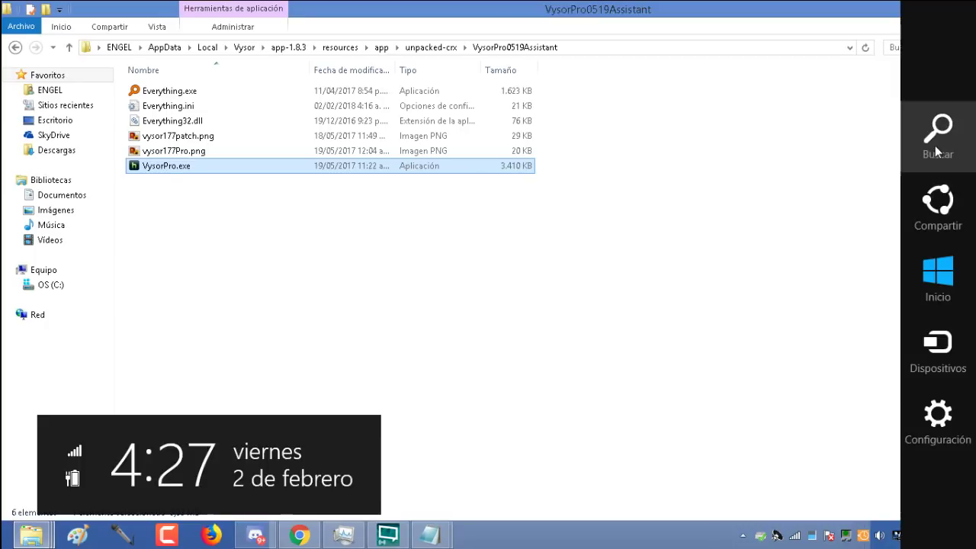
left_click(936, 143)
type("vysor")
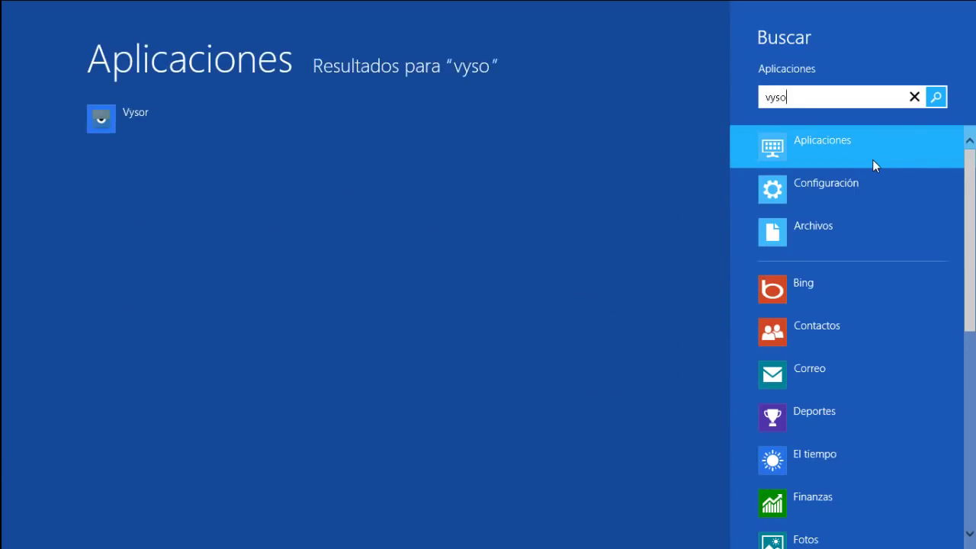
left_click(176, 125)
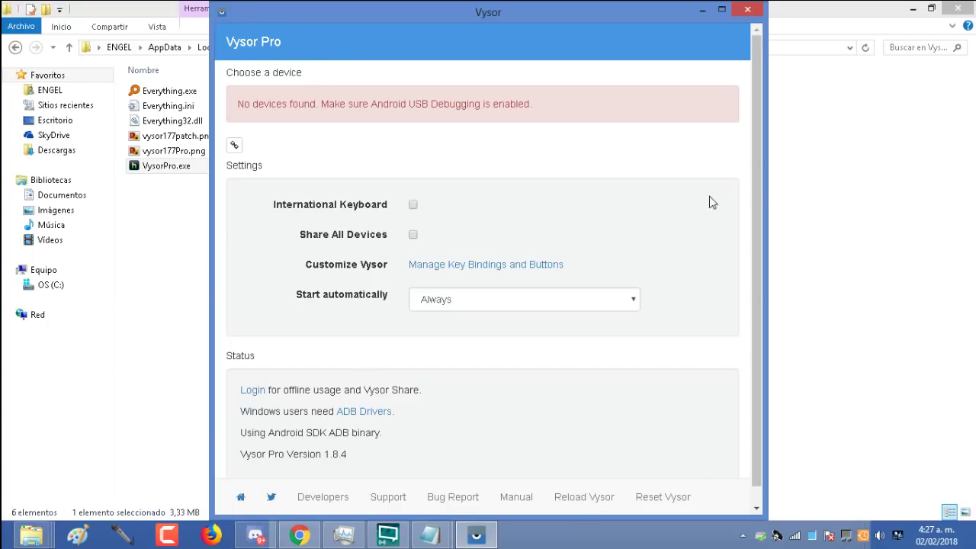
scroll(758, 206, "down", 1)
left_click_drag(758, 202, 751, 135)
Step: Switch to XSplit Broadcaster, bring up the SM J106M device window, and change the broadcast to Scene 4
left_click(376, 540)
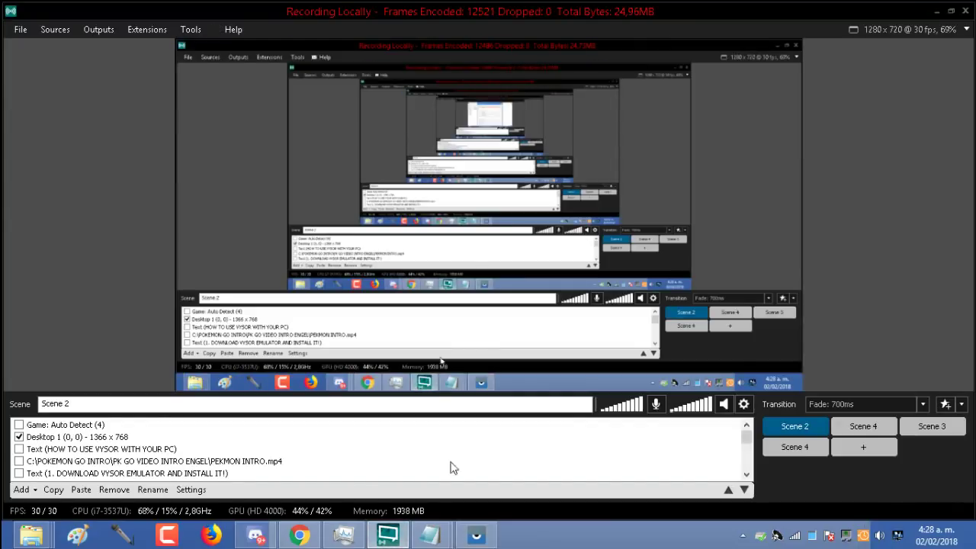
left_click(863, 426)
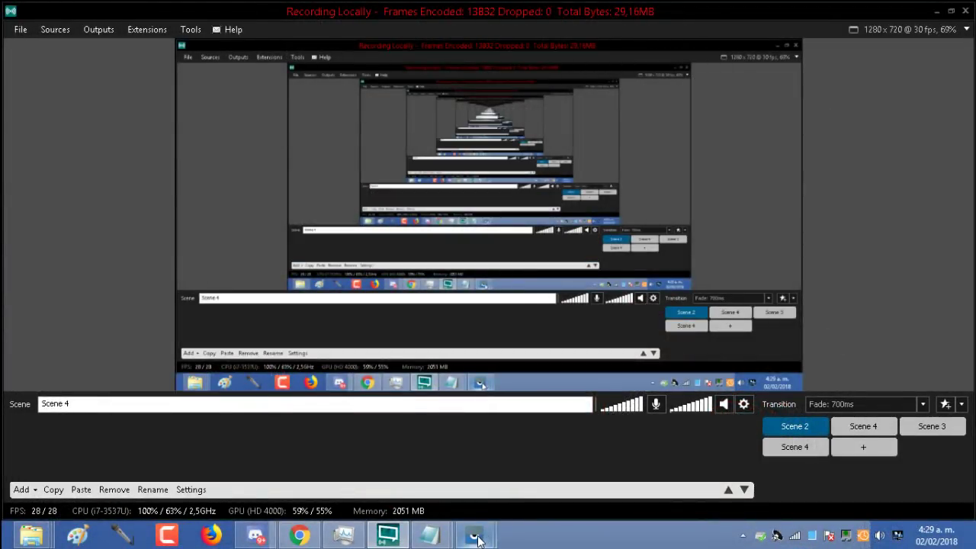
mouse_move(479, 538)
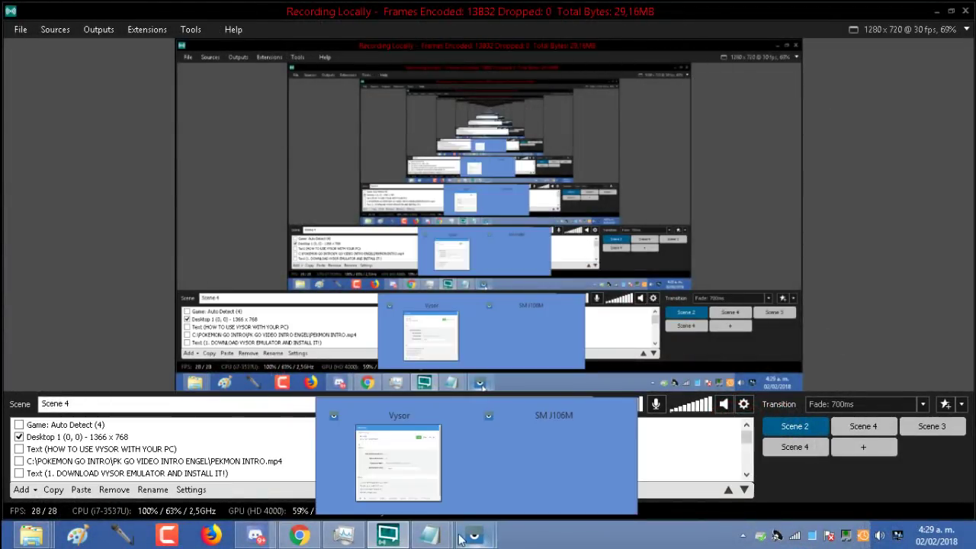
left_click(480, 456)
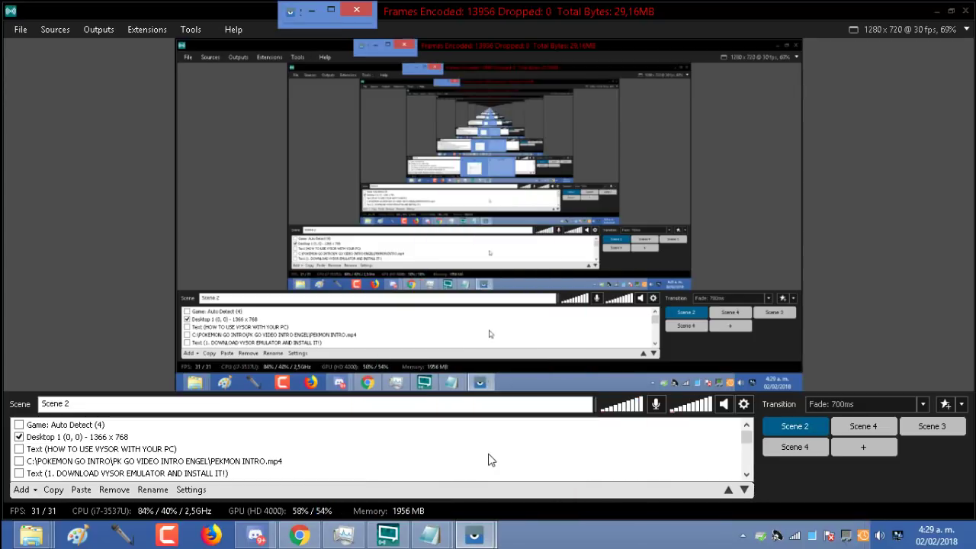
left_click(876, 430)
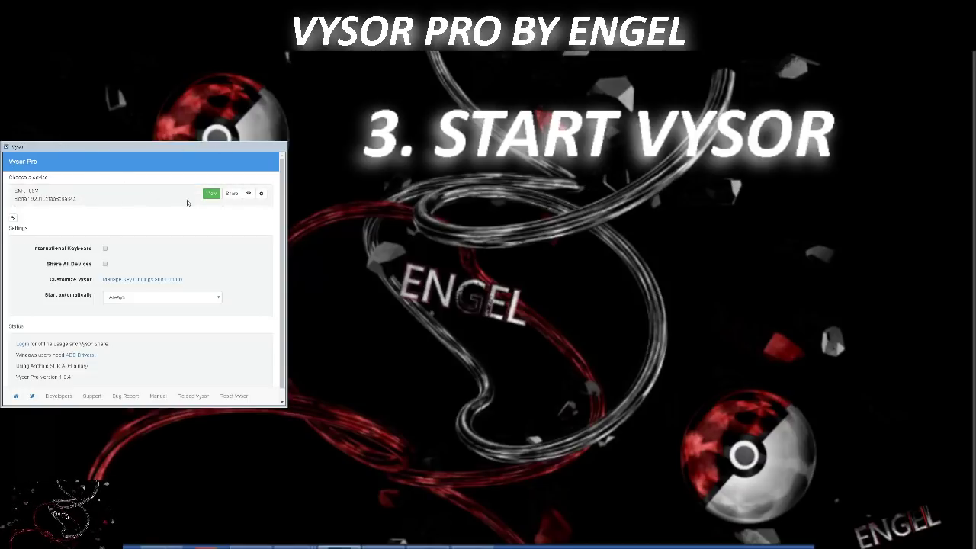
Step: Open the settings of the SM J106M device window in Vysor
left_click(279, 156)
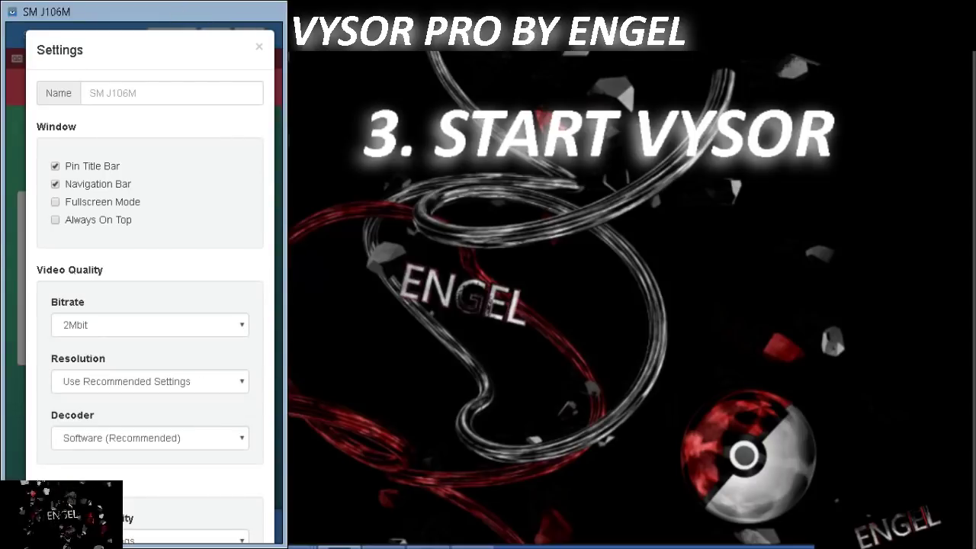